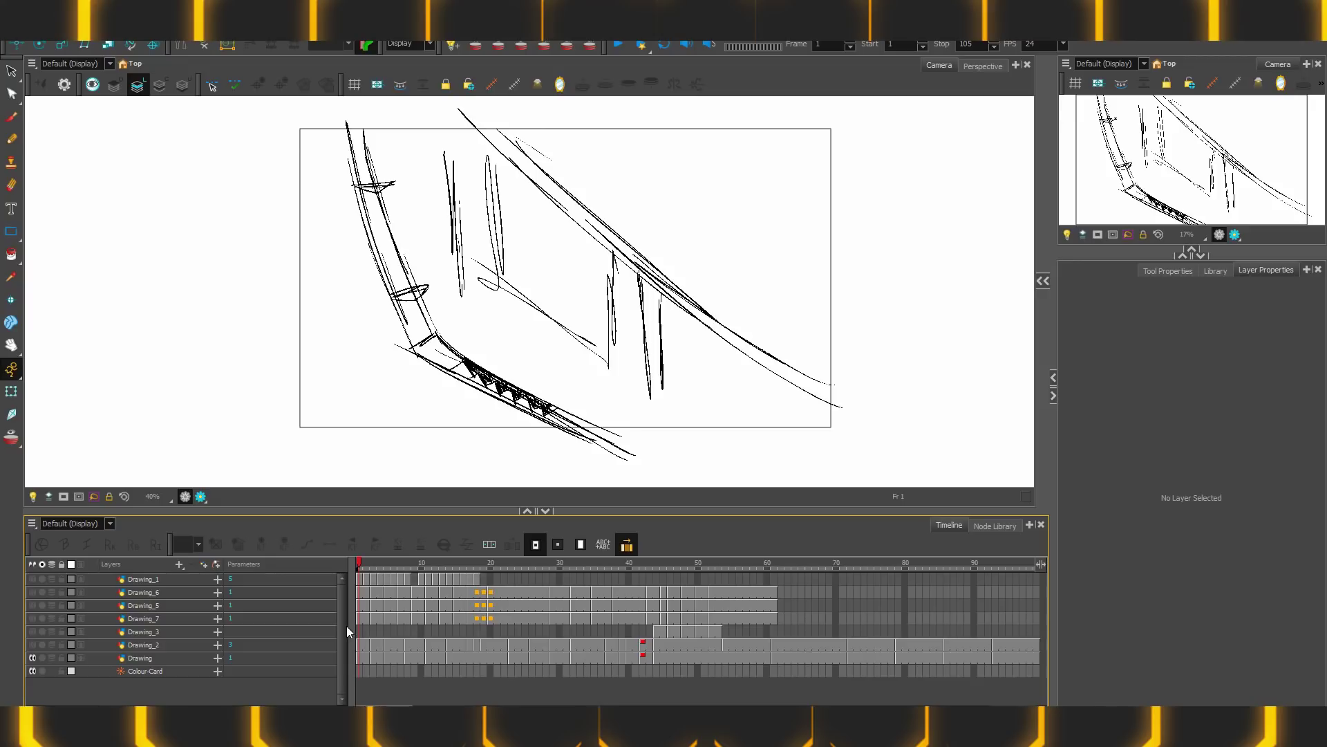
Step: Play the rough animation, check frame 42 of the Drawing layer, and return to frame 1
key("Return")
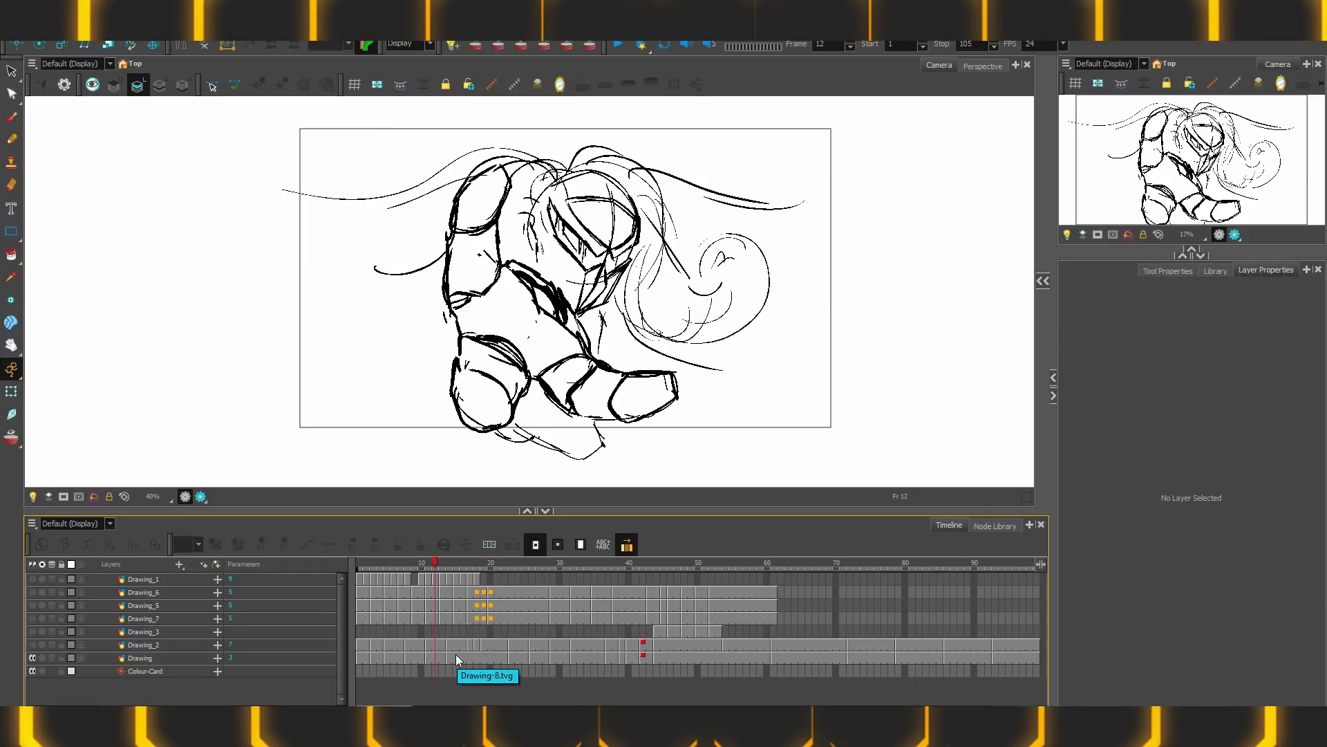
left_click(366, 656)
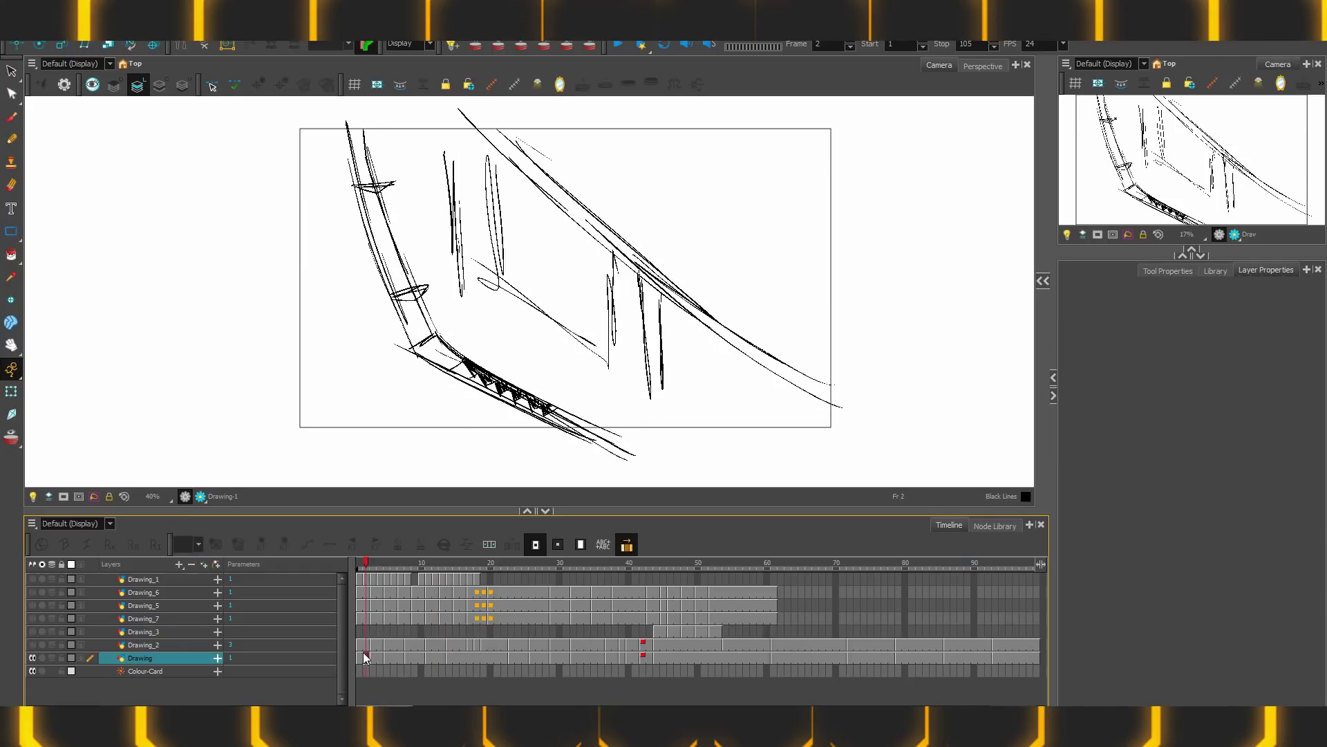
left_click(641, 655)
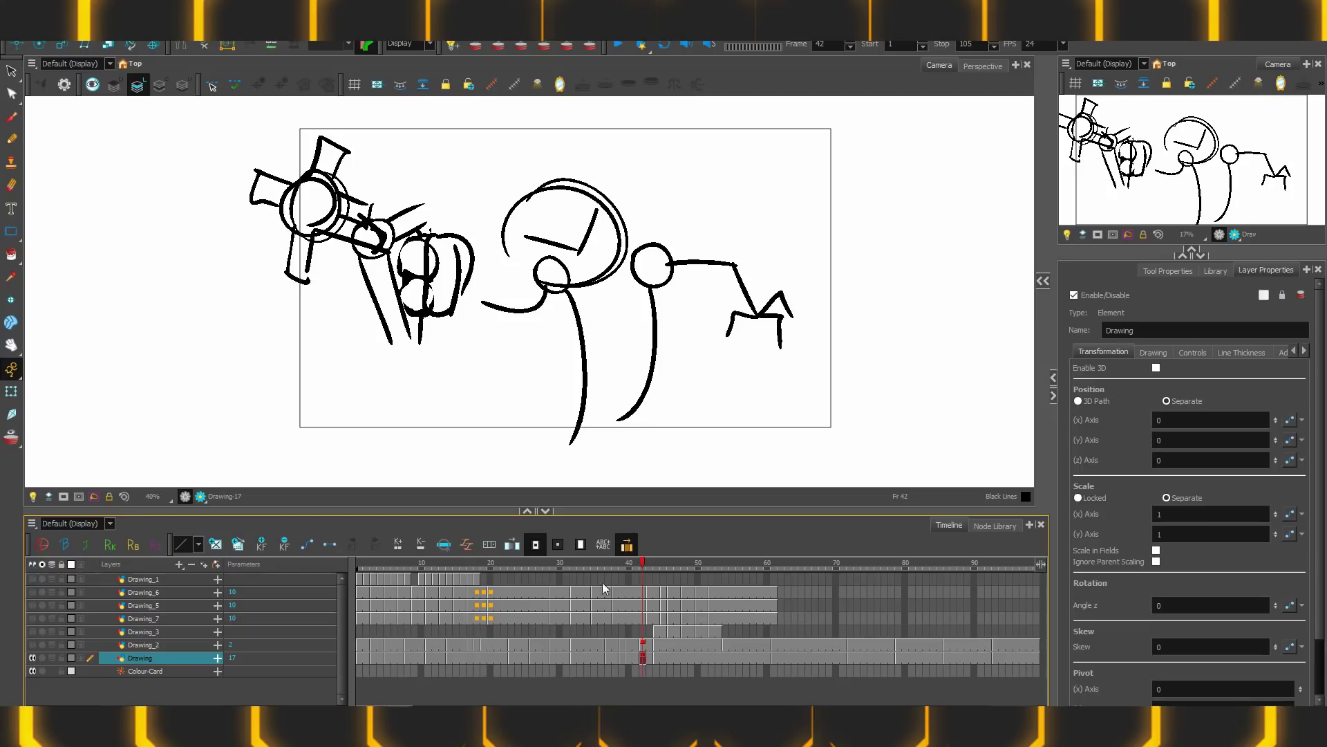
left_click_drag(640, 563, 357, 566)
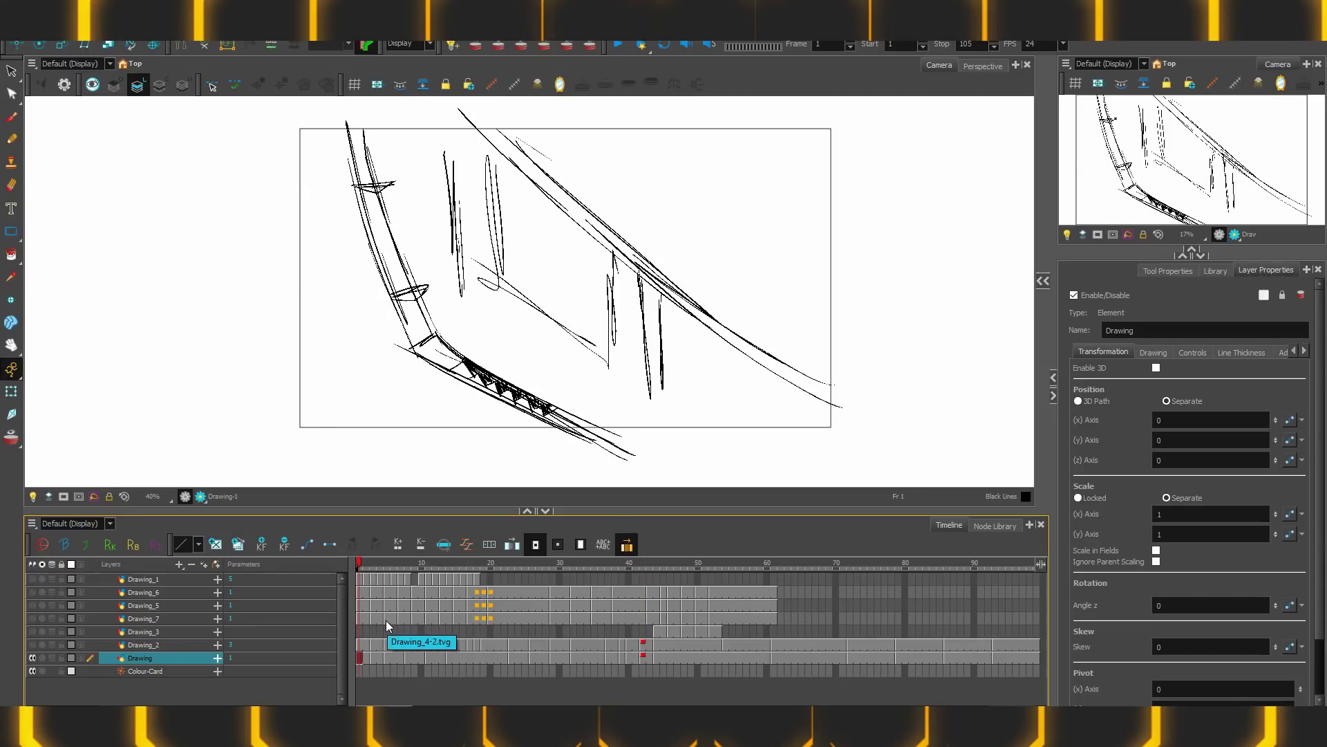
Step: Examine the Drawing layer's simple rough poses frame by frame, from frame 1 to frame 51
key("period")
key("period")
key("period")
key("period")
key("period")
key("period")
key("period")
key("period")
key("period")
key("period")
key("period")
key("period")
key("period")
key("period")
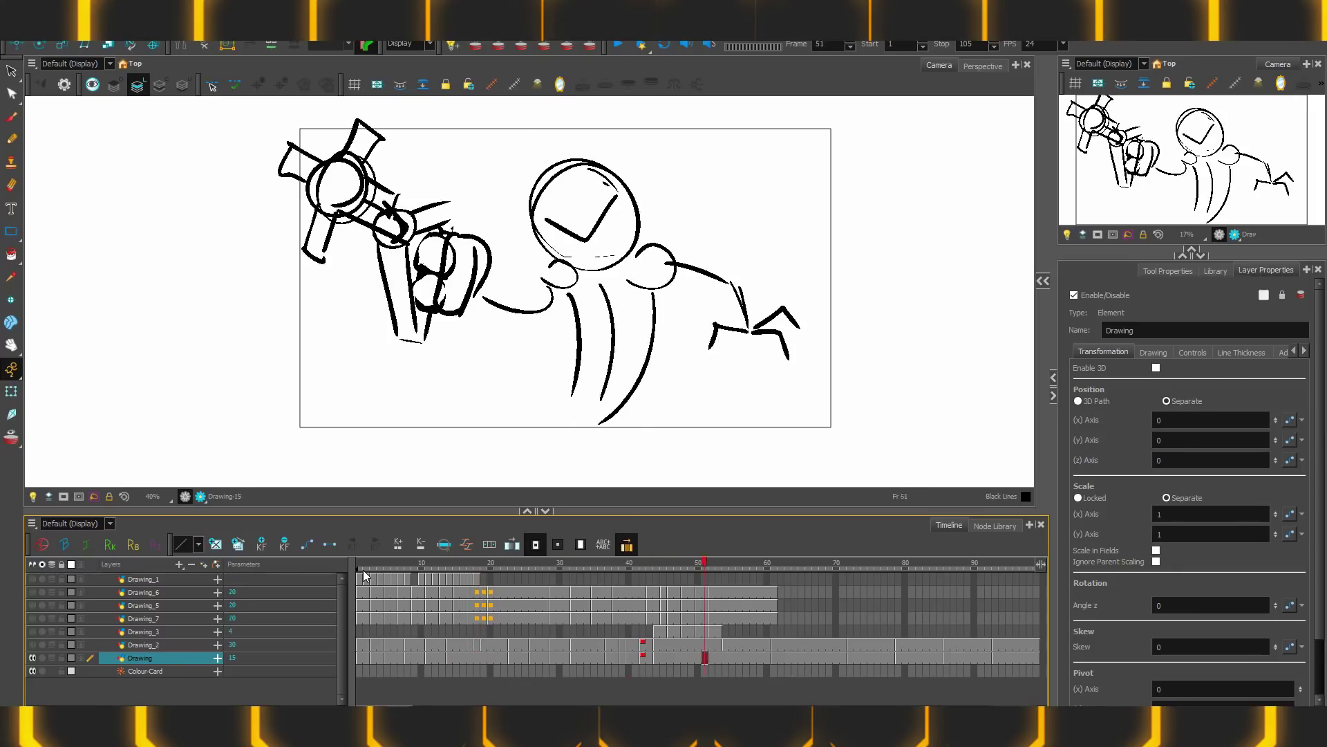
Step: Replay the rough animation and examine how the figure's pose changes up to frame 37
key("shift+Return")
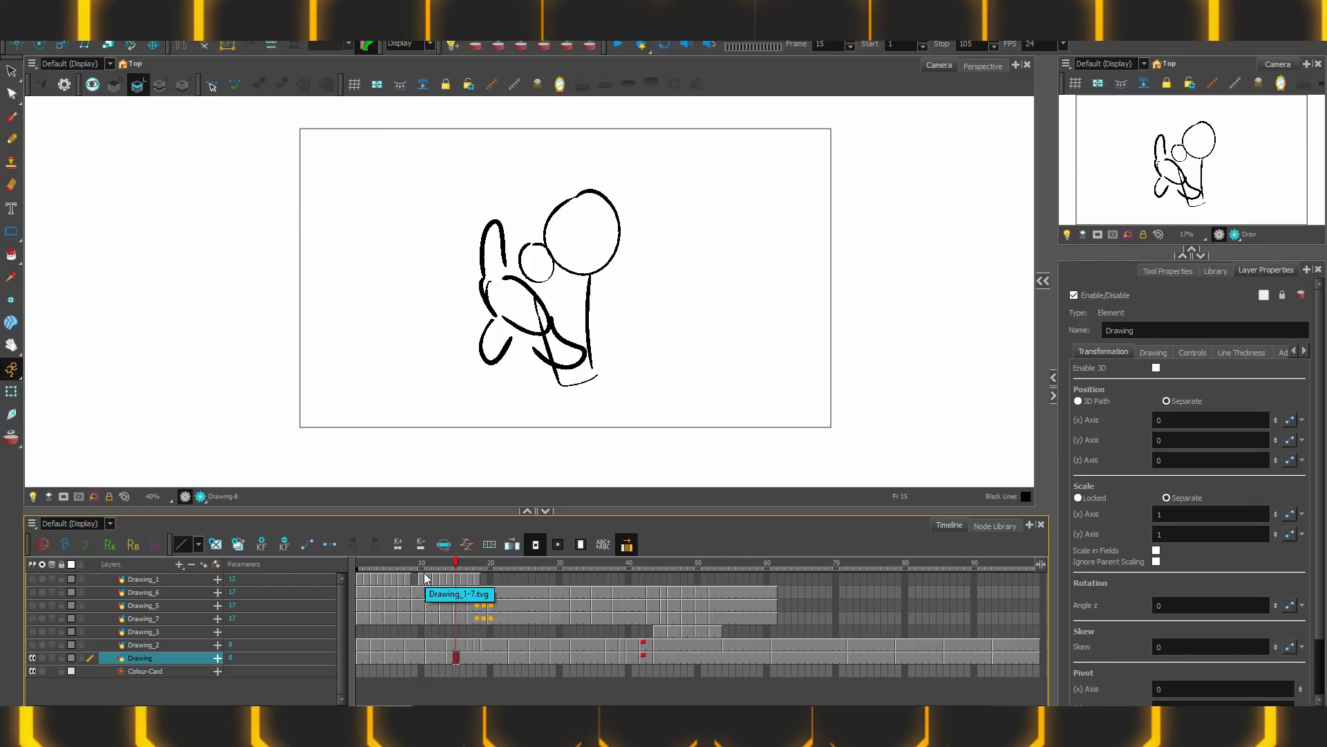
key("period")
key("period")
key("period")
key("period")
key("period")
key("period")
key("period")
key("period")
key("period")
key("period")
key("period")
key("period")
key("period")
key("period")
key("period")
key("period")
key("period")
key("period")
key("period")
key("period")
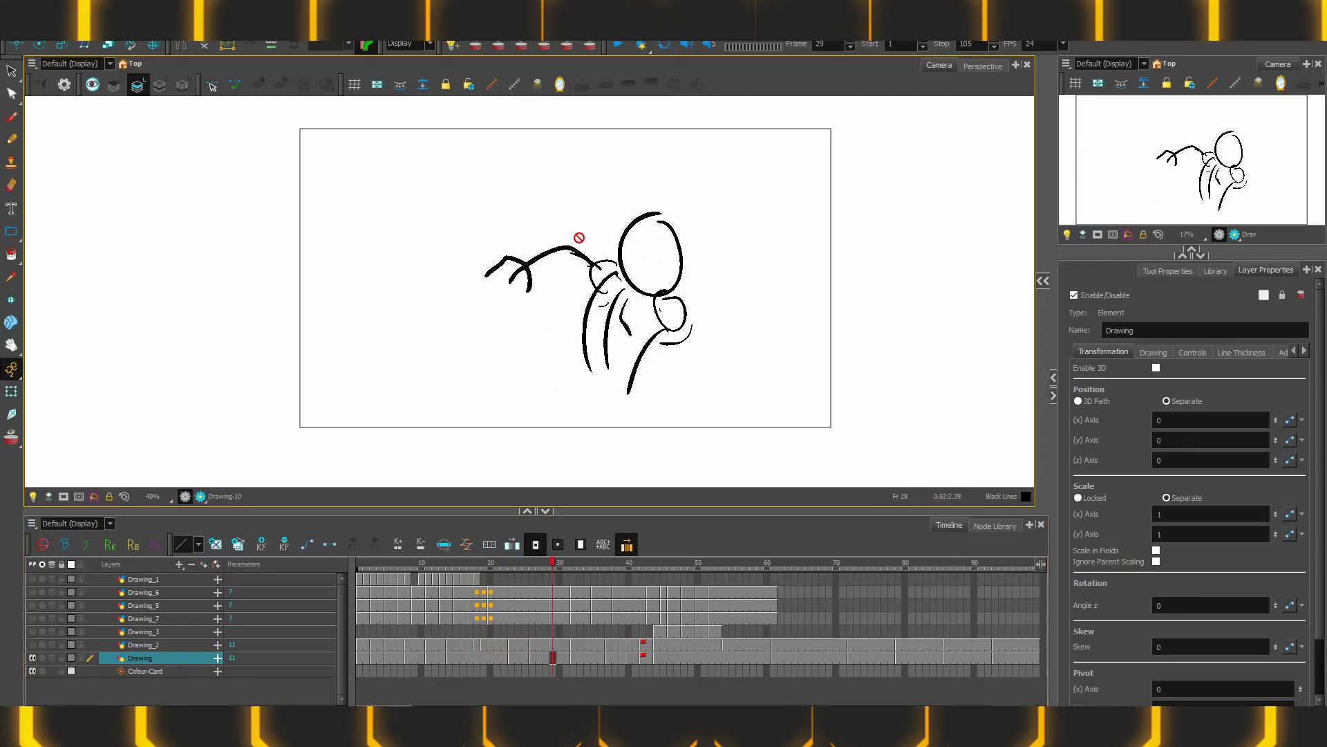
key("period")
key("period")
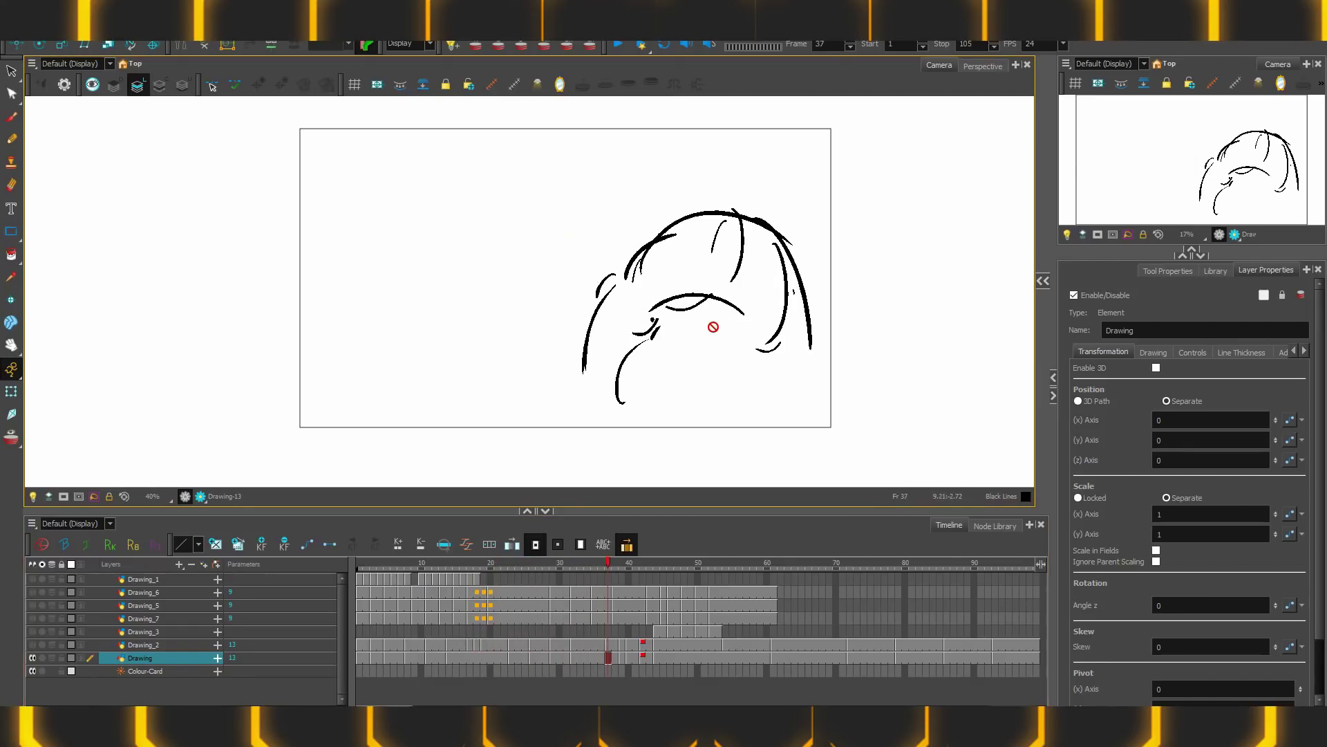
Step: Go back from frame 37 through the earlier rough poses to re-examine the movement in reverse
key("comma")
key("comma")
key("comma")
key("comma")
key("comma")
key("comma")
key("comma")
key("comma")
key("comma")
key("comma")
key("comma")
key("comma")
key("comma")
key("comma")
key("comma")
key("comma")
key("comma")
key("comma")
key("comma")
key("comma")
Step: Show the Drawing_2 layer in place of Drawing and examine its detailed sketch poses up to frame 21
left_click(11, 71)
key("period")
key("period")
key("period")
key("period")
key("period")
key("period")
key("period")
key("period")
key("period")
key("period")
key("period")
key("period")
key("period")
key("period")
key("period")
key("period")
key("period")
key("period")
key("period")
key("period")
key("period")
key("period")
key("period")
key("period")
key("period")
key("period")
key("period")
key("period")
key("period")
key("period")
key("period")
key("period")
key("period")
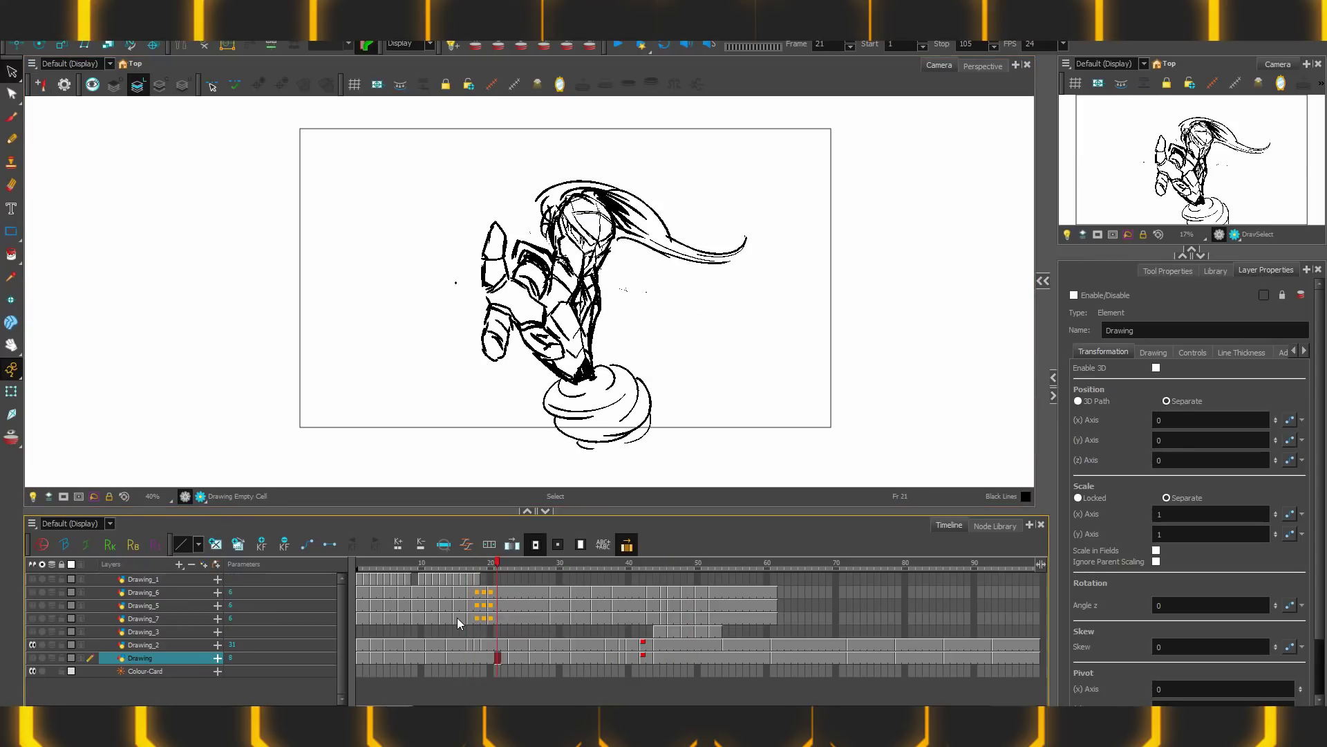
Step: Examine the detailed sketch up to frame 44, with the Drawing layer's simple rough shown over Drawing_2
key("period")
key("period")
key("period")
key("period")
key("period")
key("period")
key("period")
key("period")
key("period")
key("period")
key("period")
key("period")
key("period")
key("period")
key("period")
key("period")
key("period")
key("period")
key("period")
key("period")
key("period")
key("period")
key("period")
key("period")
key("period")
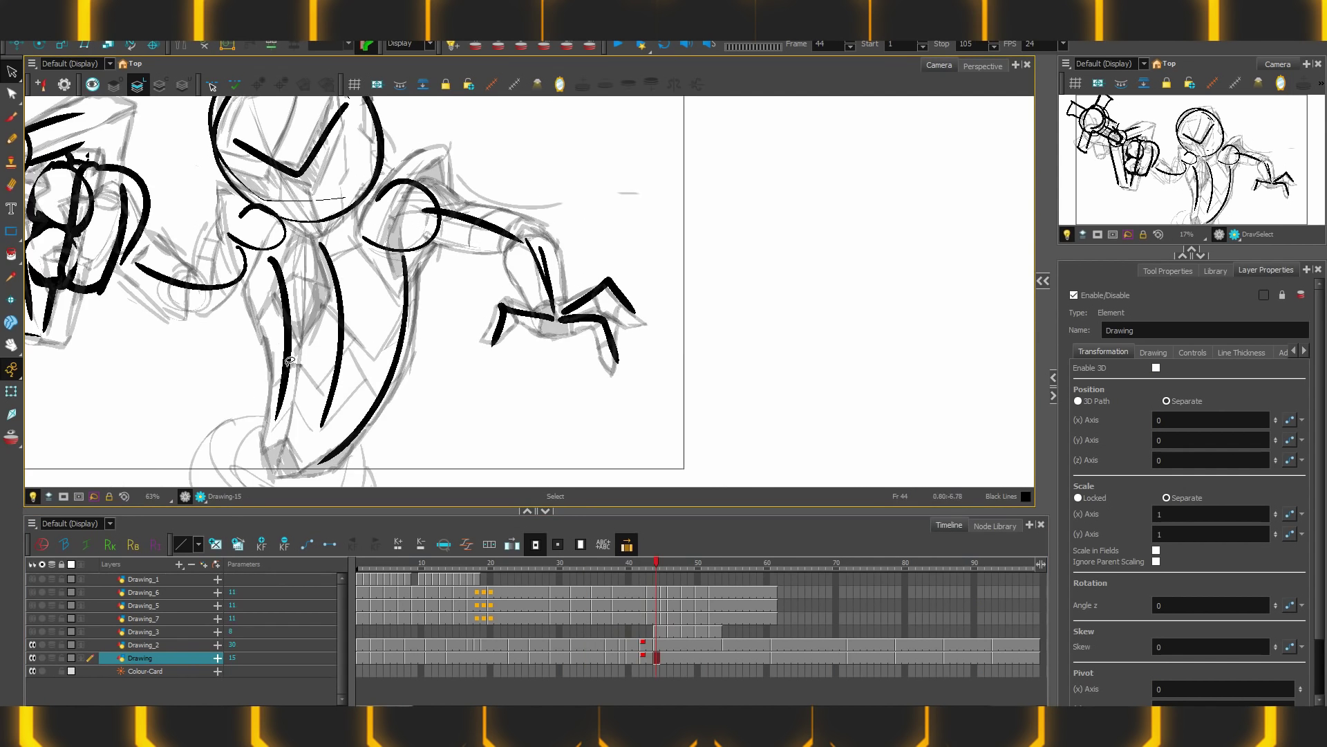
Step: Compare the rough shoulder, arm and hand lines with the sketch beneath them around frames 44 and 42
scroll(300, 318, "up", 4)
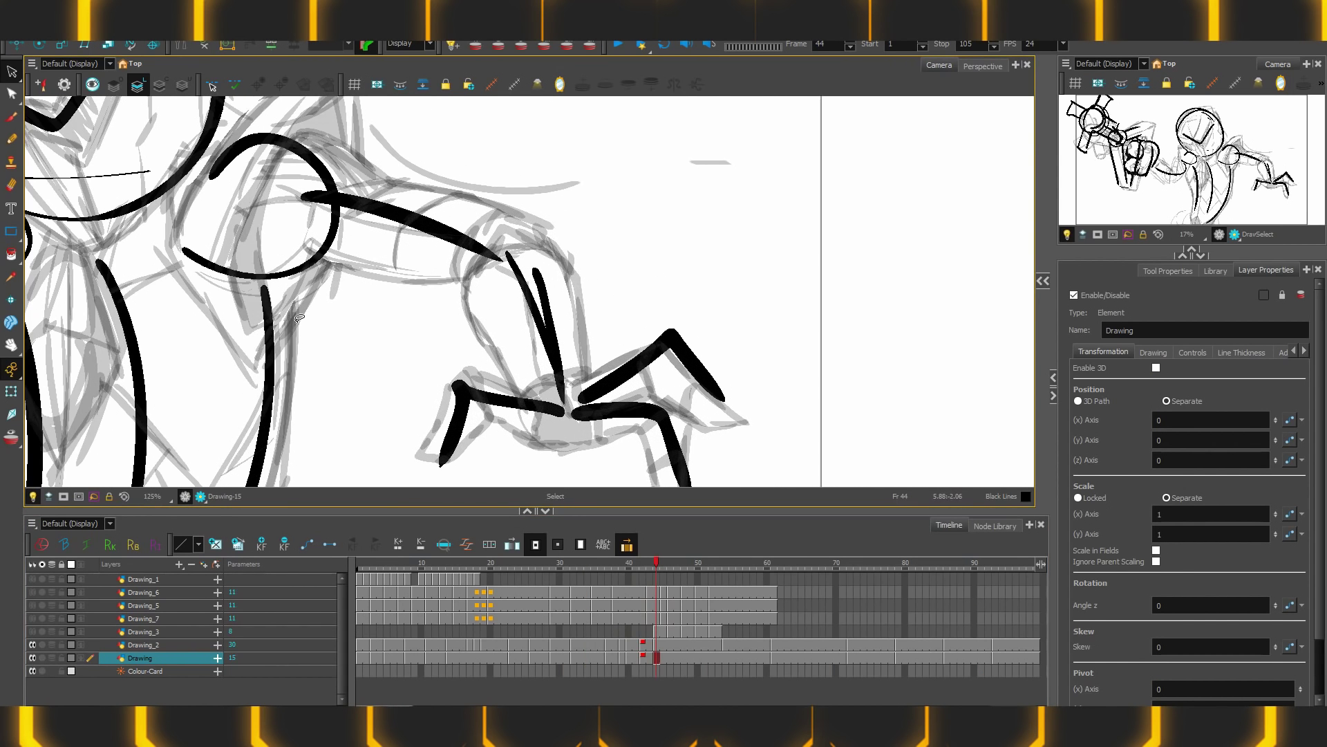
key("alt+b")
left_click_drag(565, 248, 586, 393)
key(".")
key(".")
mouse_move(554, 178)
left_mouse_down()
mouse_move(593, 338)
mouse_move(653, 437)
left_mouse_up()
key(".")
key("comma")
key("comma")
key("comma")
key("period")
key("2")
key("2")
key("2")
key("alt+s")
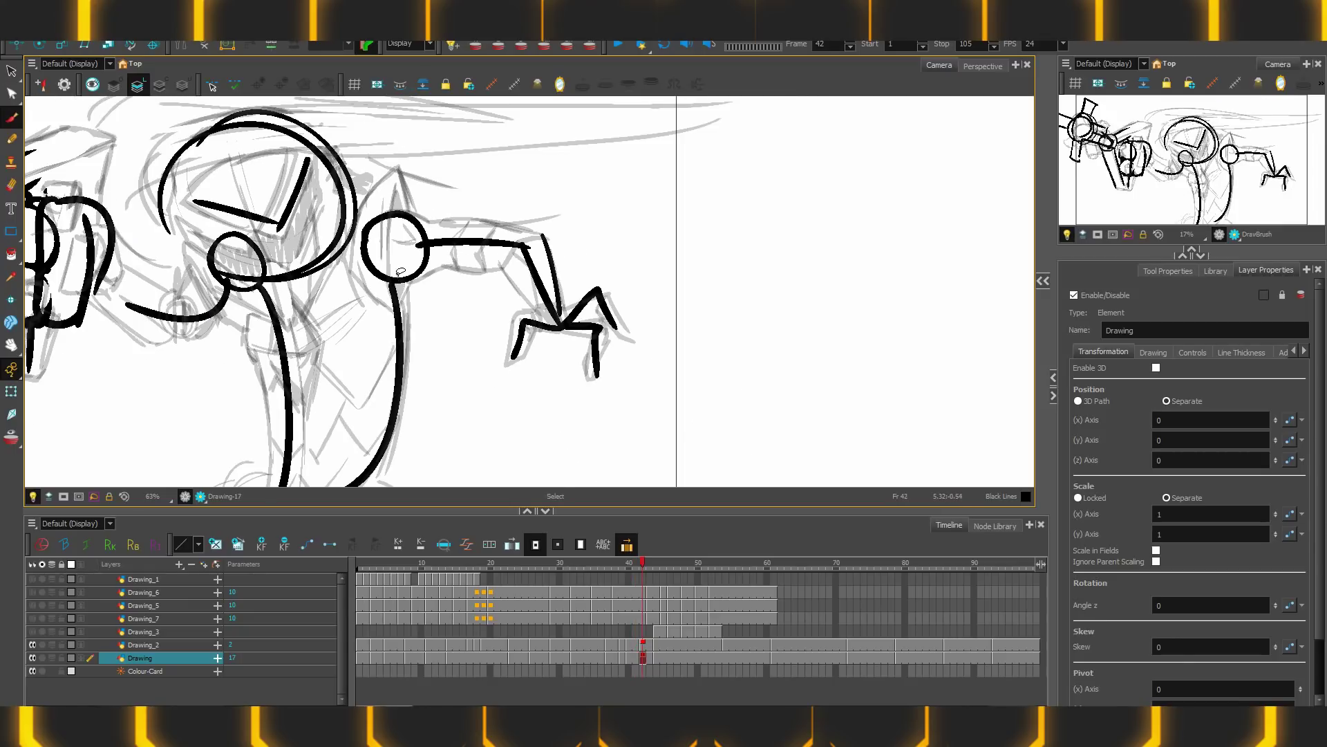
Step: Undo the last mark on the Drawing layer and examine the rough-over-sketch poses from frame 42 onward
key("ctrl+z")
key("2")
key("2")
key("2")
key("comma")
key("period")
key("period")
key("period")
key("period")
key("period")
Step: Go back frame by frame past frame 32, comparing the Drawing rough with the Drawing_2 sketch beneath it
key("comma")
key("comma")
key("comma")
key("comma")
key("comma")
key("comma")
key("comma")
key("comma")
key("comma")
key("comma")
key("comma")
key("comma")
key("comma")
key("comma")
key("comma")
key("comma")
key("comma")
key("comma")
key("comma")
key("comma")
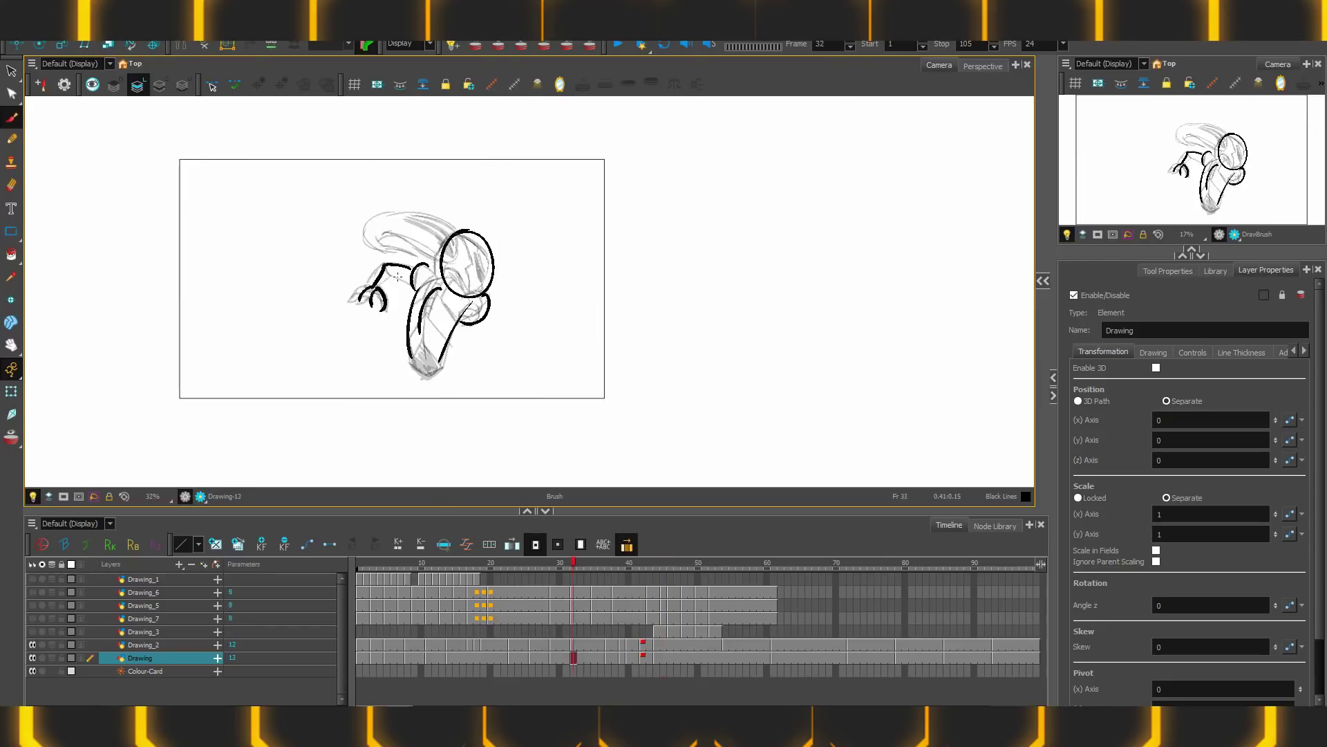
key("comma")
key("comma")
key("comma")
key("comma")
key("comma")
key("comma")
key("comma")
key("comma")
key("comma")
key("comma")
key("comma")
key("comma")
key("comma")
key("comma")
key("comma")
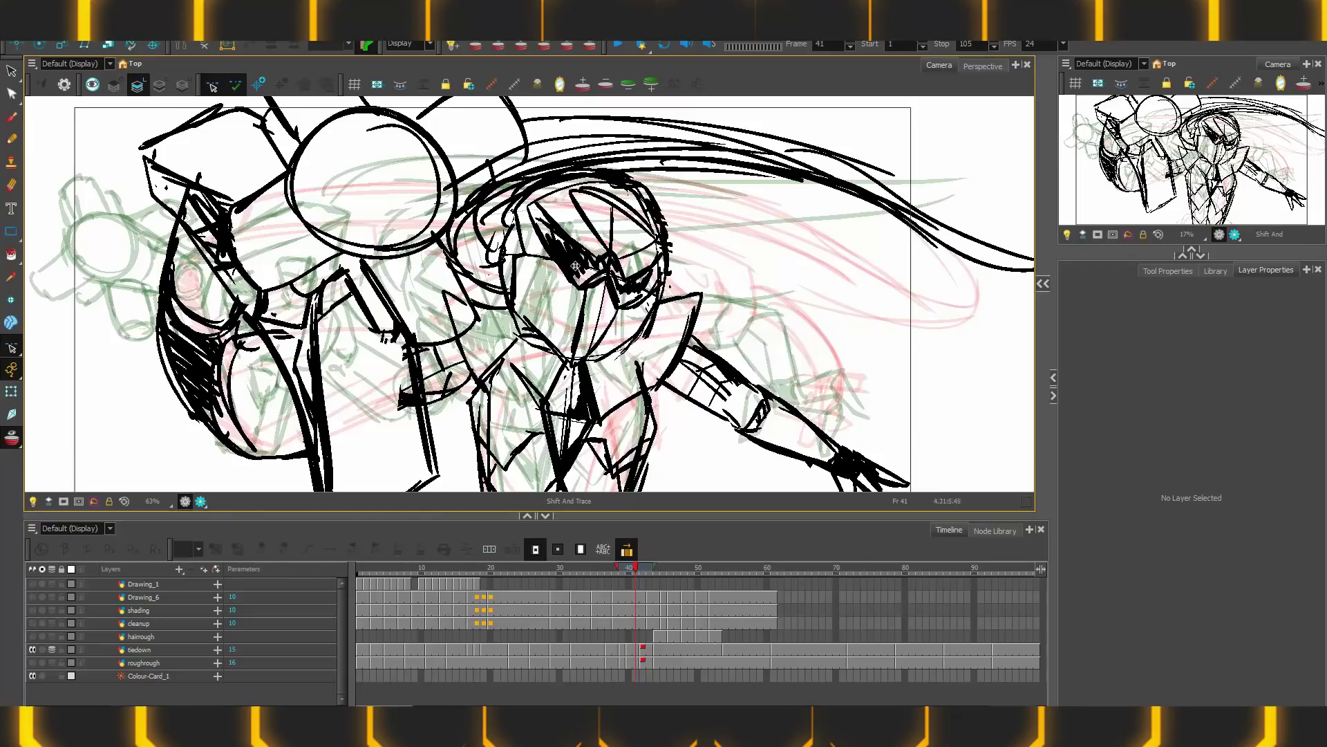
Step: Select the tiedown layer and shift its frame 41 drawing over the neighbouring onion-skinned drawings with Shift and Trace
left_click(138, 649)
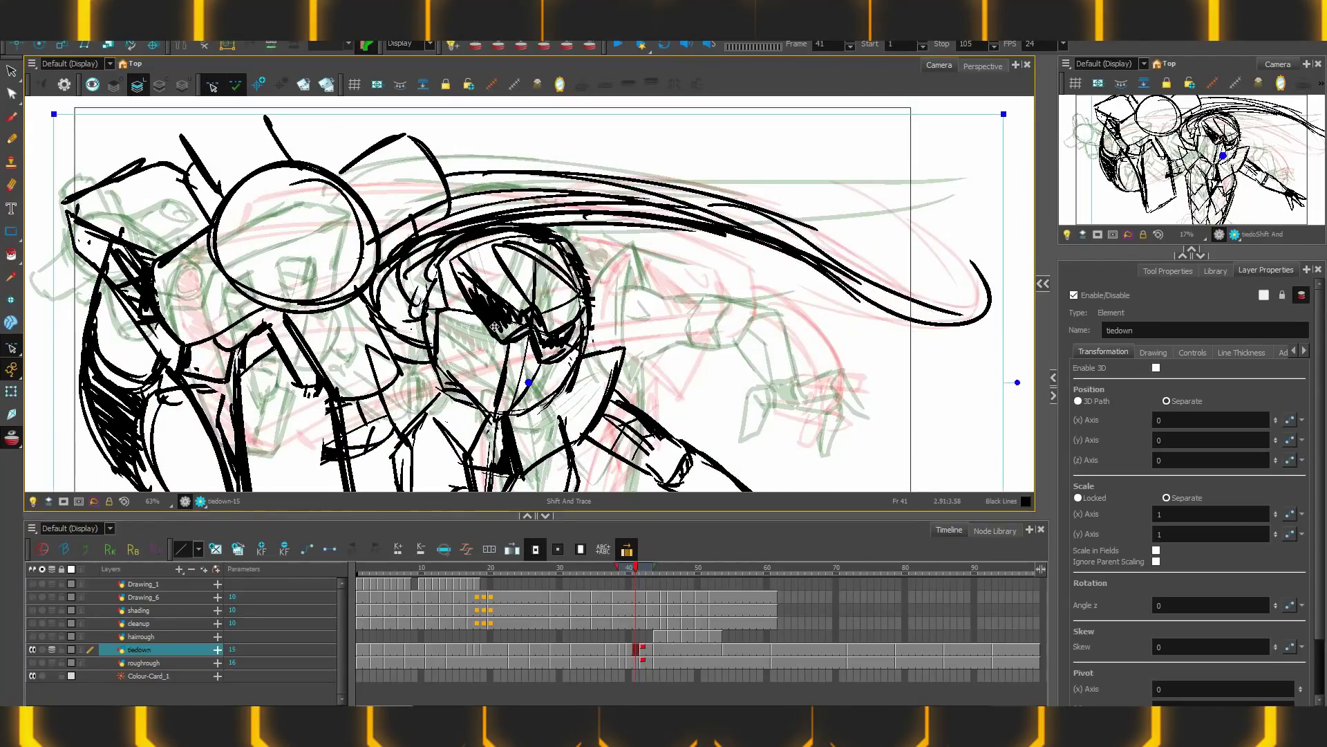
mouse_move(470, 309)
left_mouse_down()
mouse_move(498, 304)
mouse_move(475, 339)
left_mouse_up()
key("g")
key("g")
Step: Flip through the frames around frame 41 to check the shifted tiedown drawing against its neighbours
key("period")
key("comma")
key("comma")
key("comma")
key("comma")
key("comma")
key("period")
key("period")
key("period")
key("period")
key("comma")
key("comma")
key("comma")
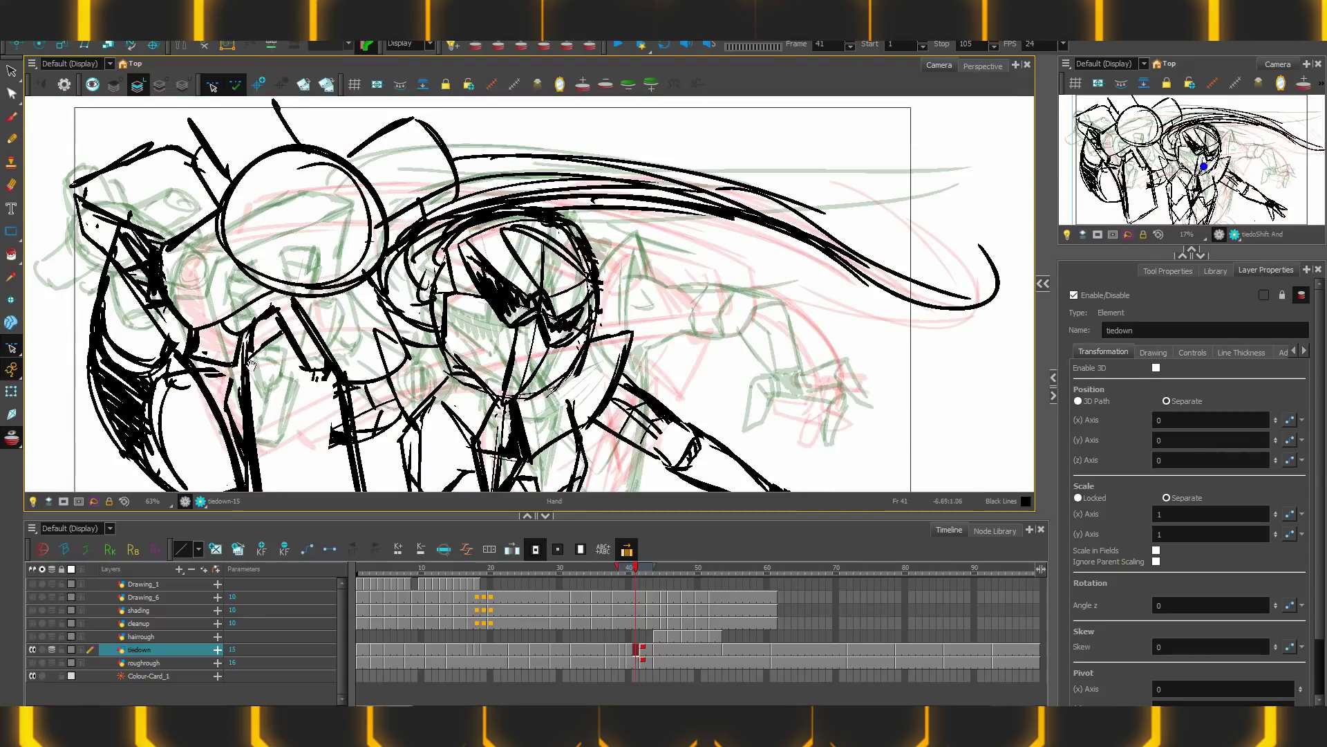
left_click_drag(289, 477, 303, 361)
key("1")
scroll(303, 360, "up", 2)
key("comma")
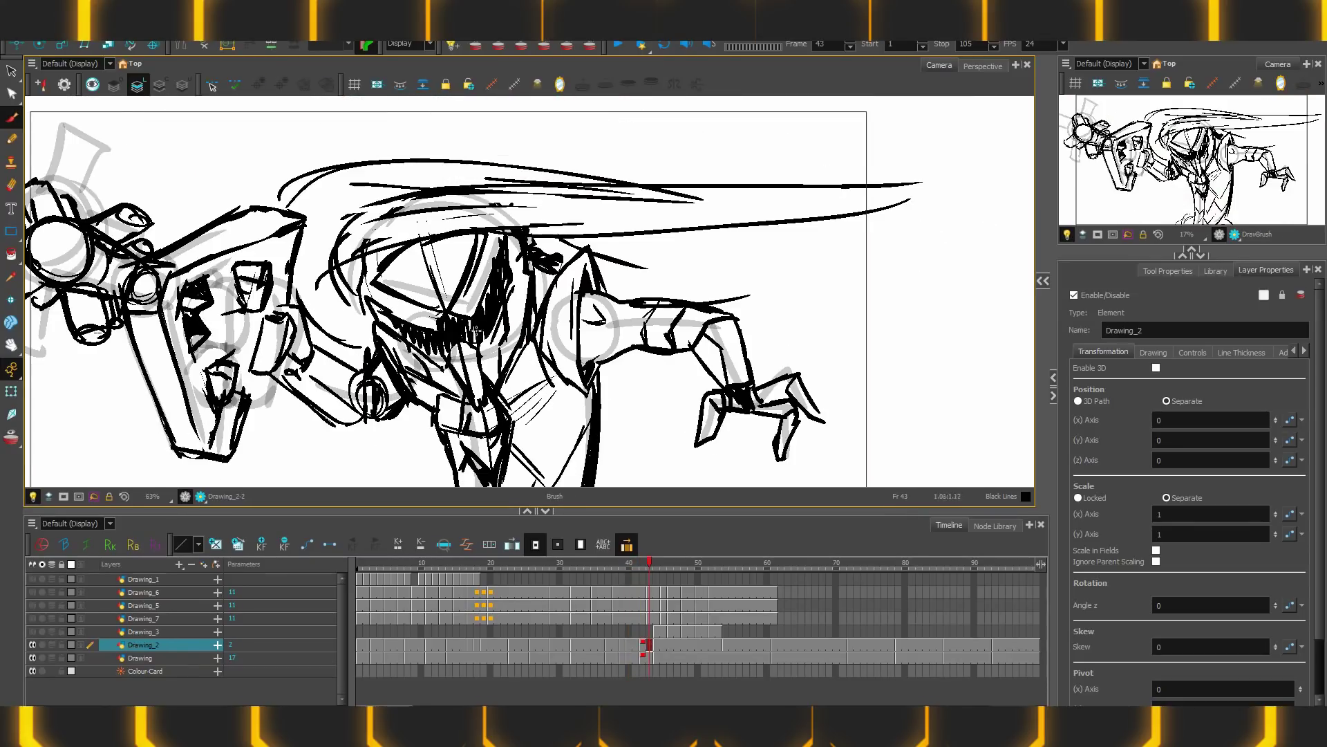
Step: Examine the detailed Drawing_2 sketch back and forth around frames 43 to 45, checking the whole pose against the rough
key("period")
key("period")
key("period")
key("comma")
key("comma")
key("comma")
key("comma")
key("comma")
key("comma")
key("period")
key("period")
key("period")
key("period")
key("2")
key("period")
key("2")
key("2")
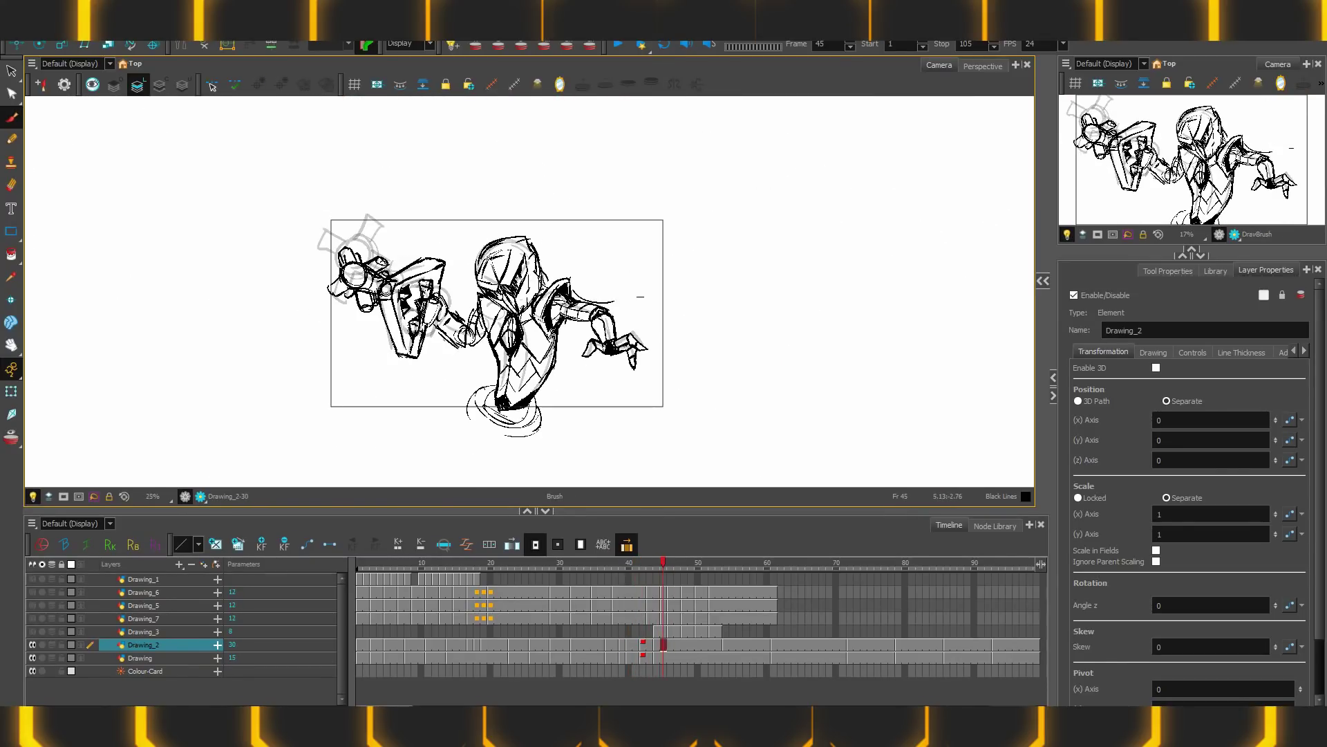
key("comma")
key("comma")
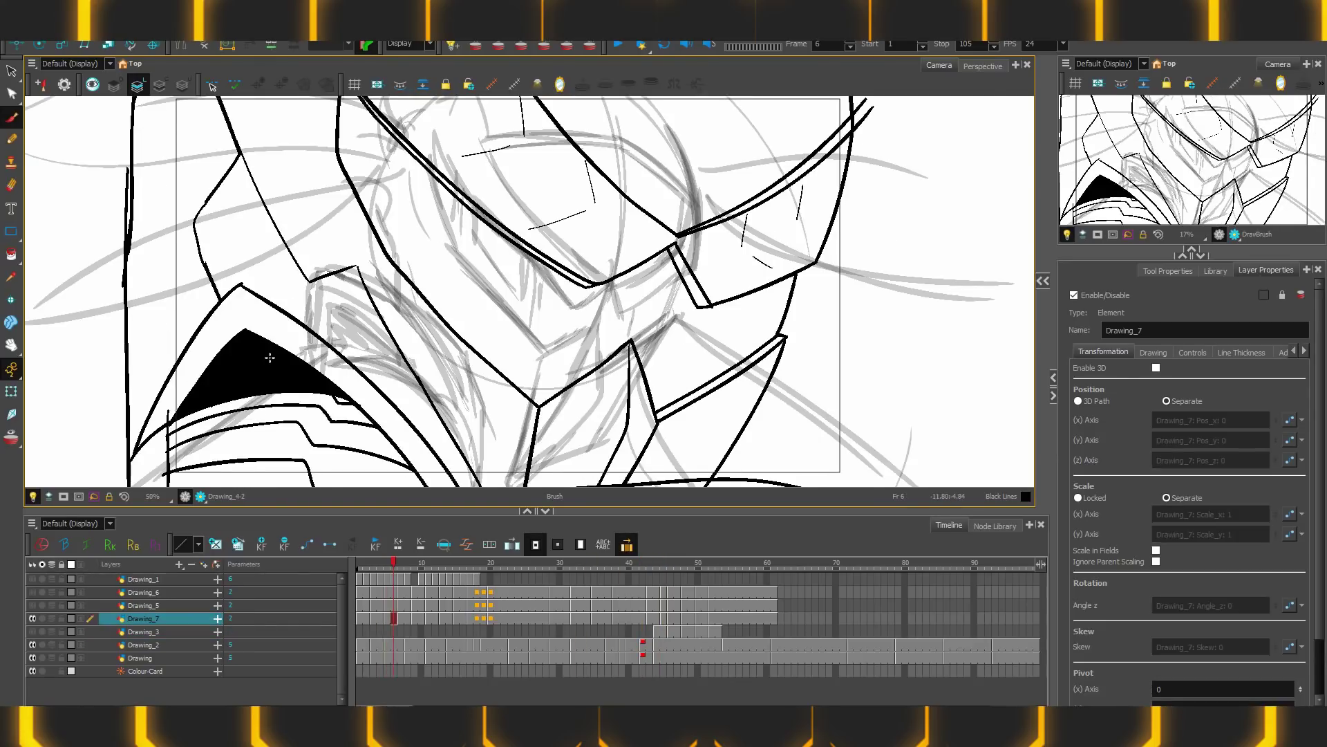
Step: Examine the clean line art on Drawing_7 from frame 6 to frame 15 over the faded rough and sketch
key("period")
key("period")
key("period")
key("period")
key("period")
key("period")
key("period")
key("period")
key("period")
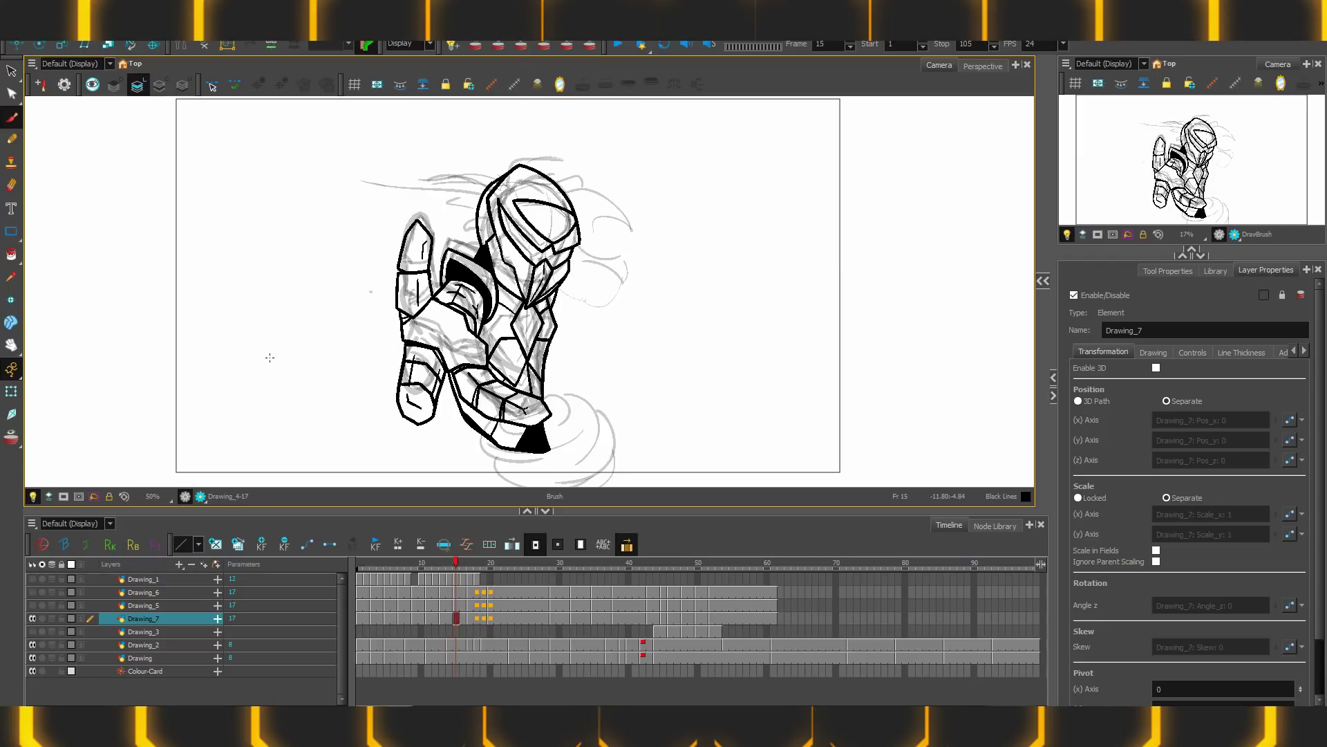
Step: Hide the Drawing_2 layer and activate the Pencil tool, continuing on Drawing_7 to frame 17
left_click(32, 645)
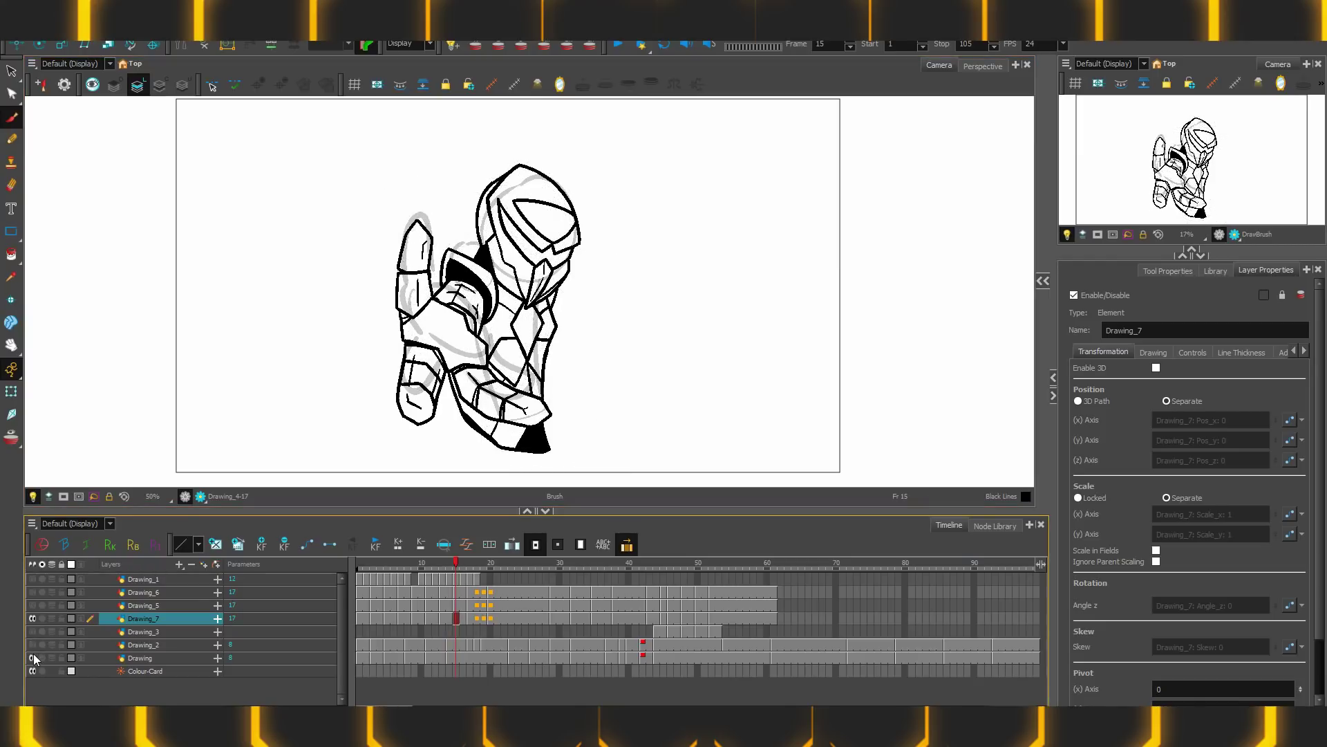
left_click(12, 138)
key("period")
key("period")
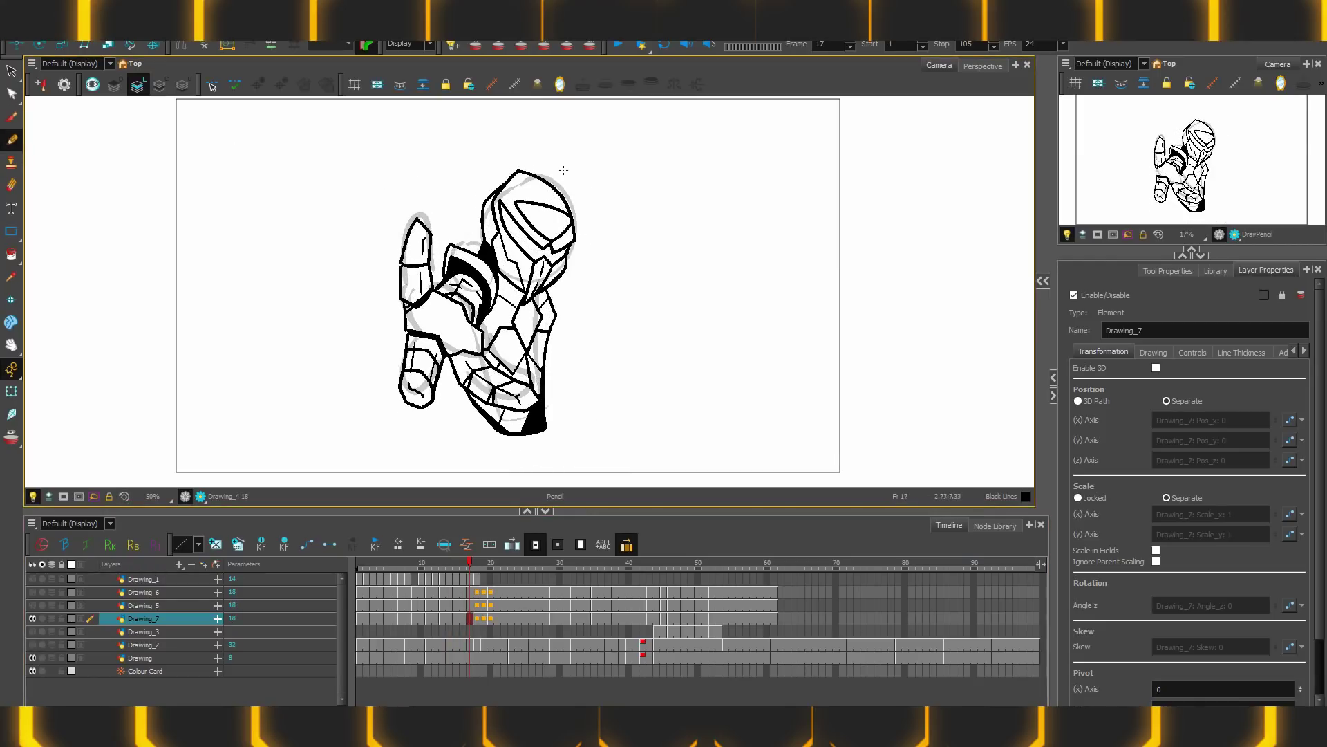
Step: Examine the clean line art against the remaining rough up to and past frame 21, undoing the last pencil mark
key("period")
key("period")
key("period")
key("period")
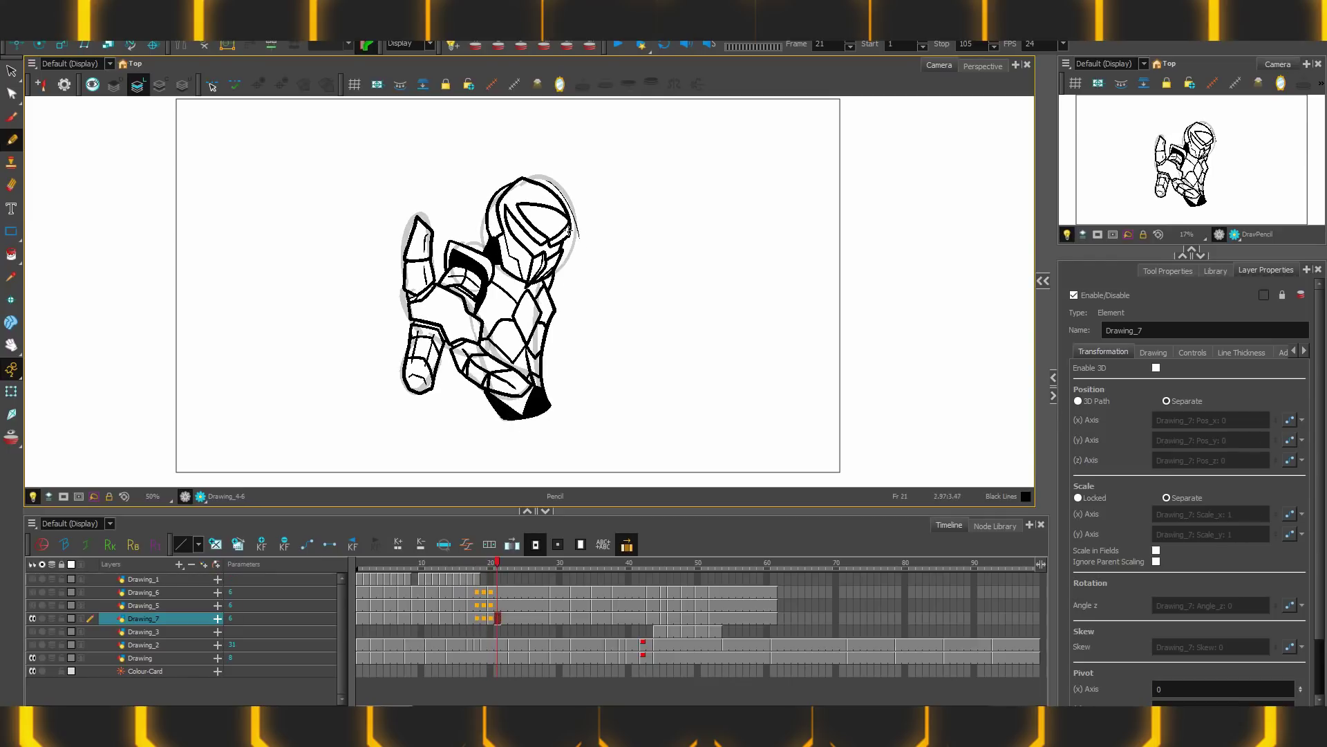
key("ctrl+z")
key("period")
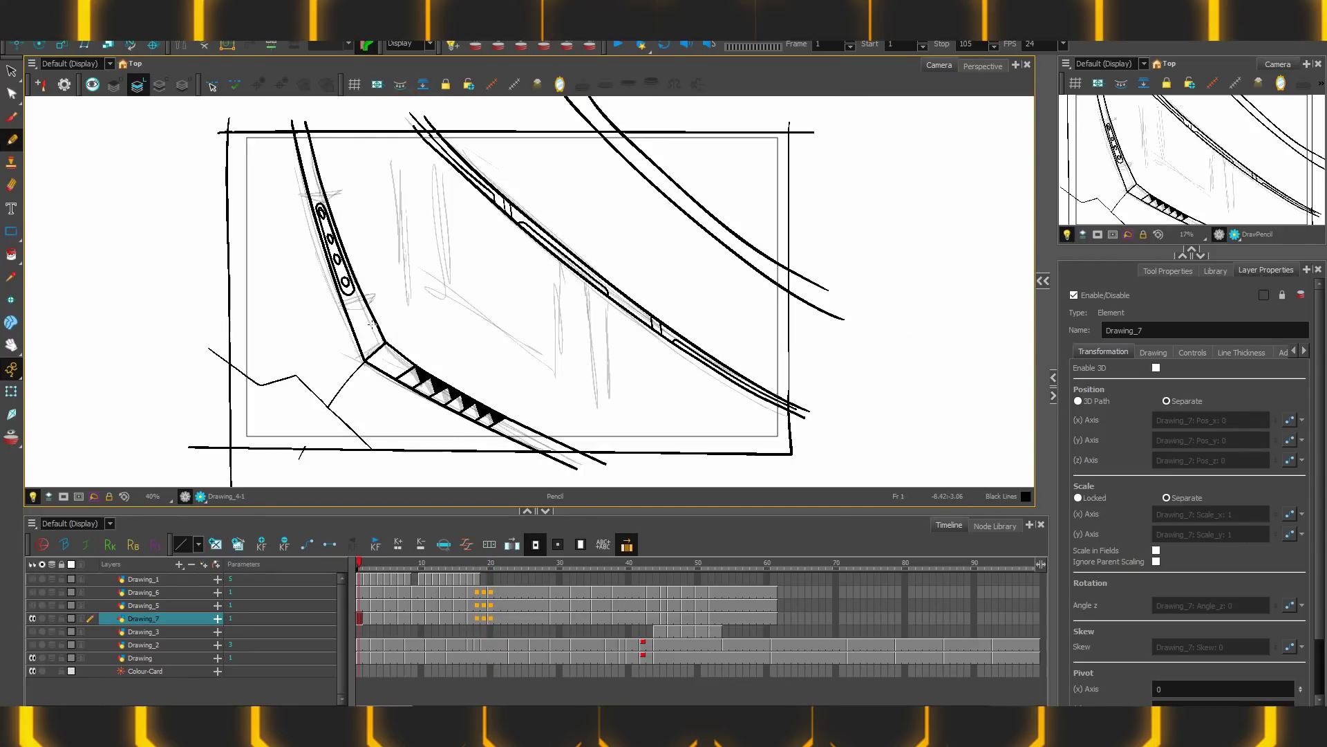
Step: Play the animation from frame 1 with the rough visible, hide the Drawing layer, and play the clean line art alone
key("Return")
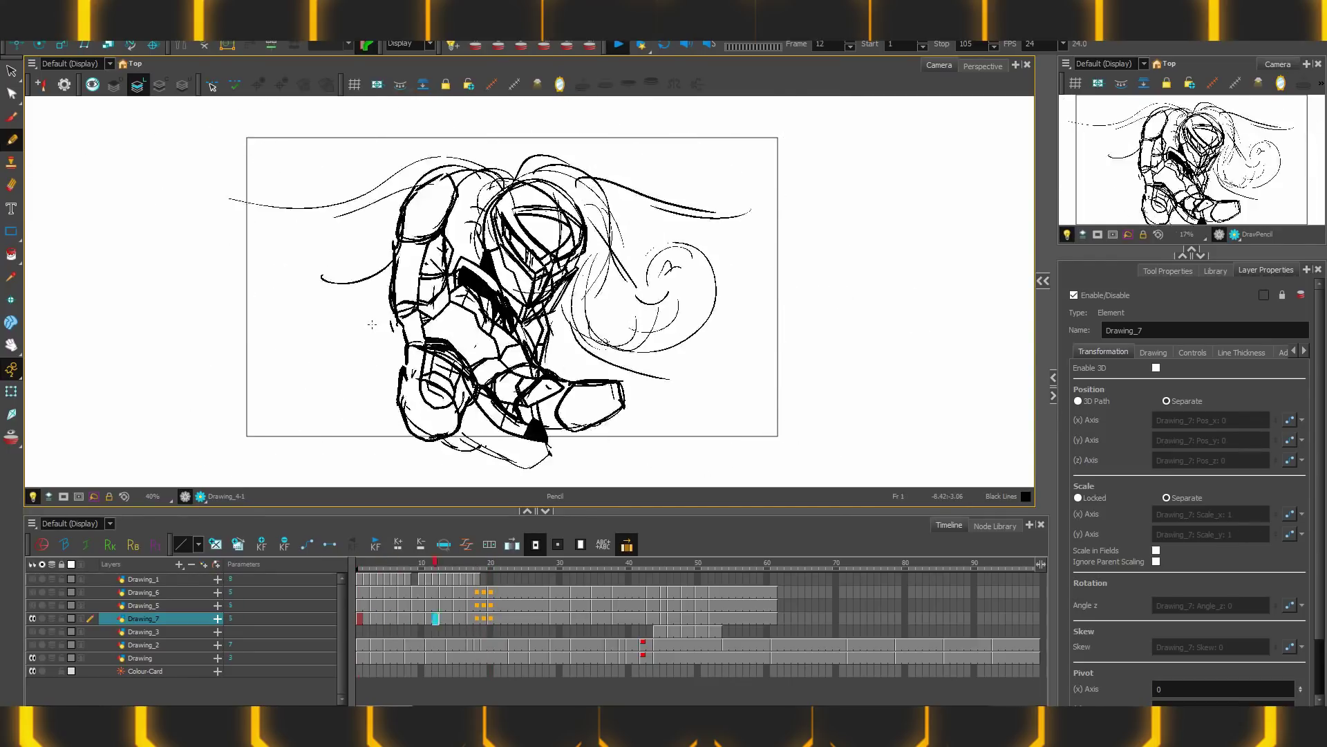
key("Return")
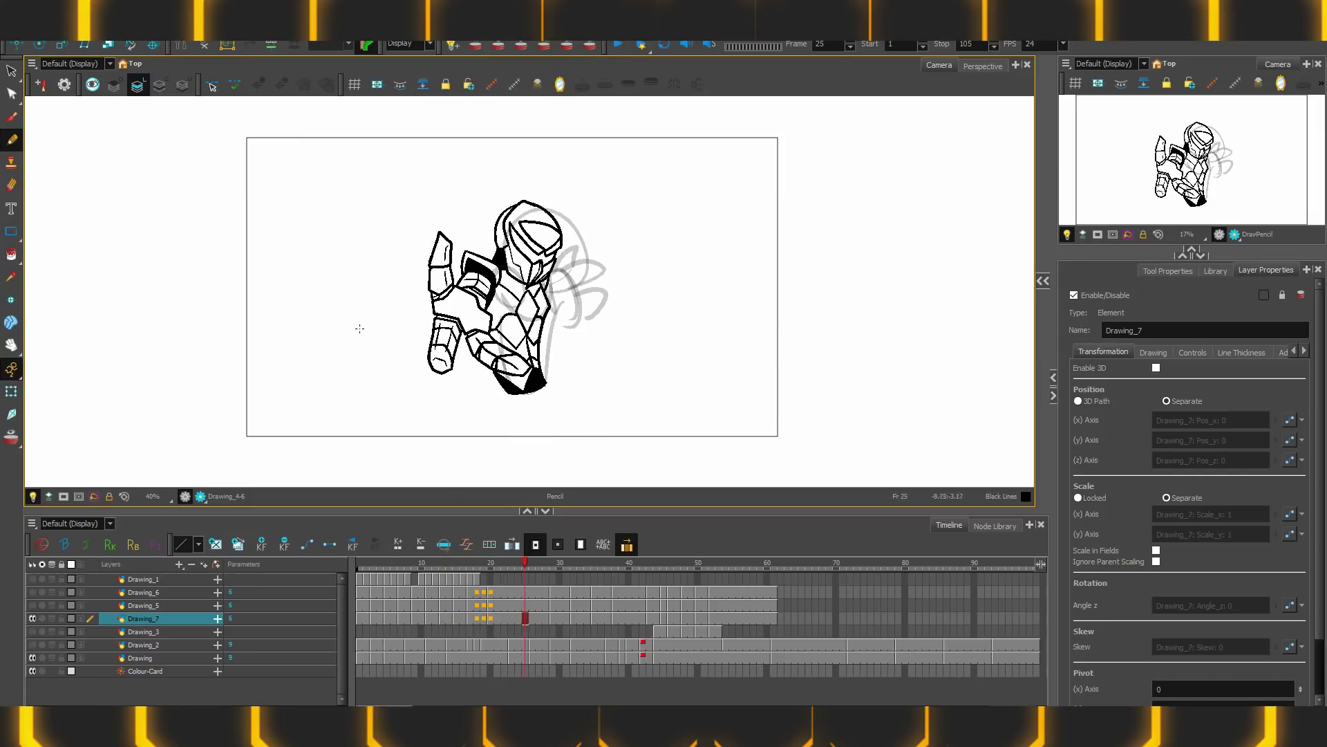
left_click(31, 657)
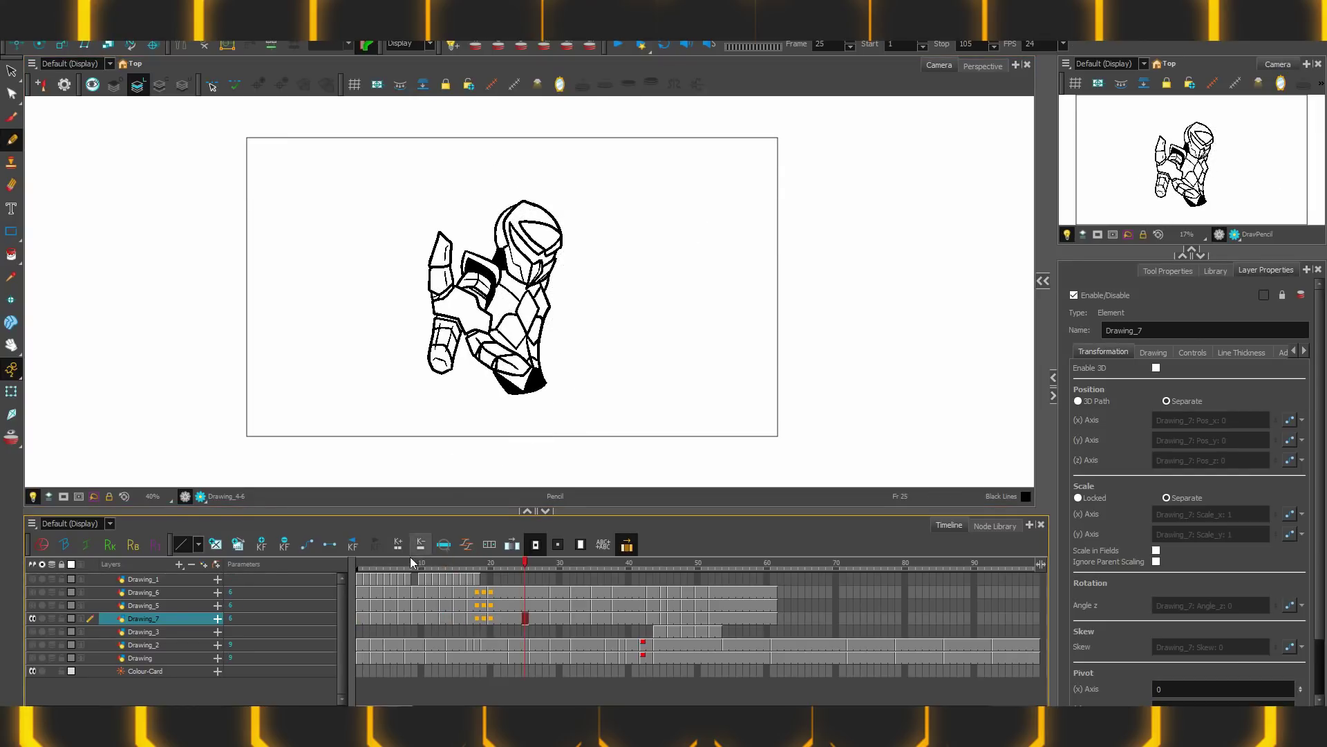
key("Return")
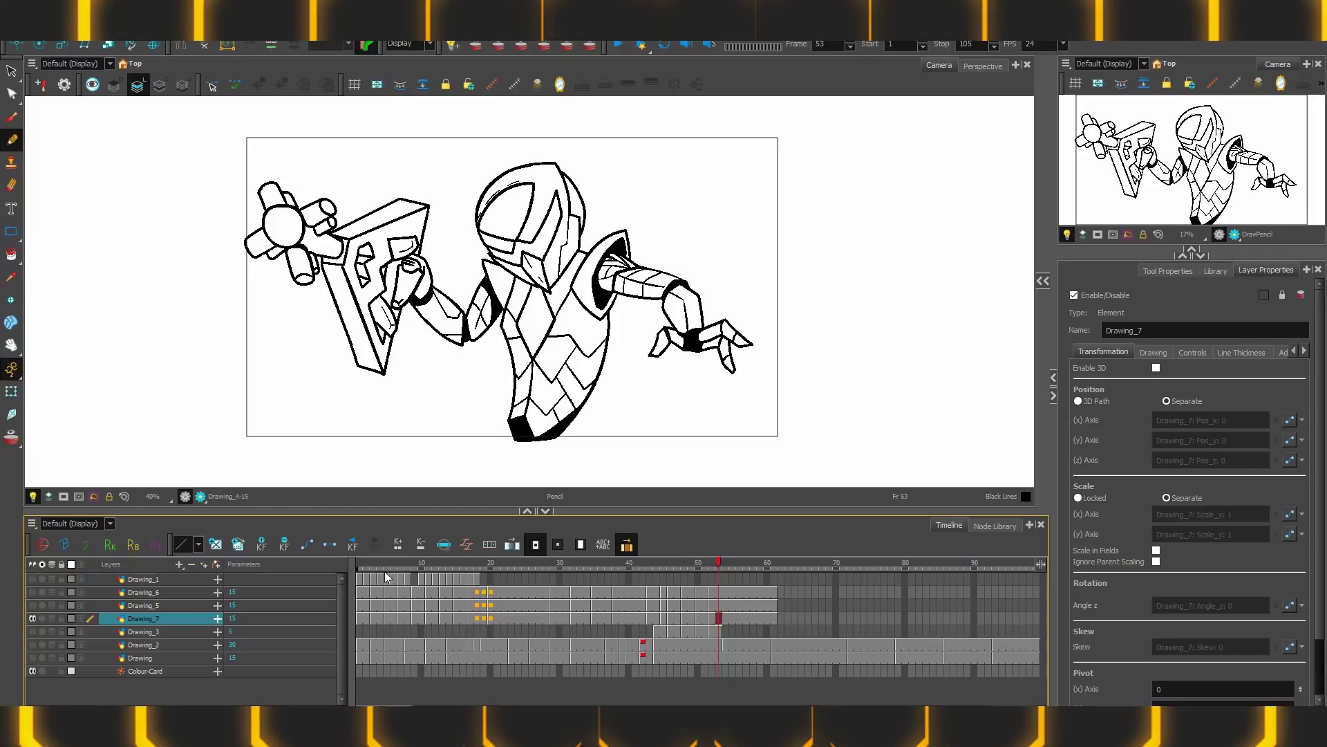
Step: Scrub the clean line art and examine its poses back and forth around frames 47 to 50
left_click_drag(443, 560, 594, 563)
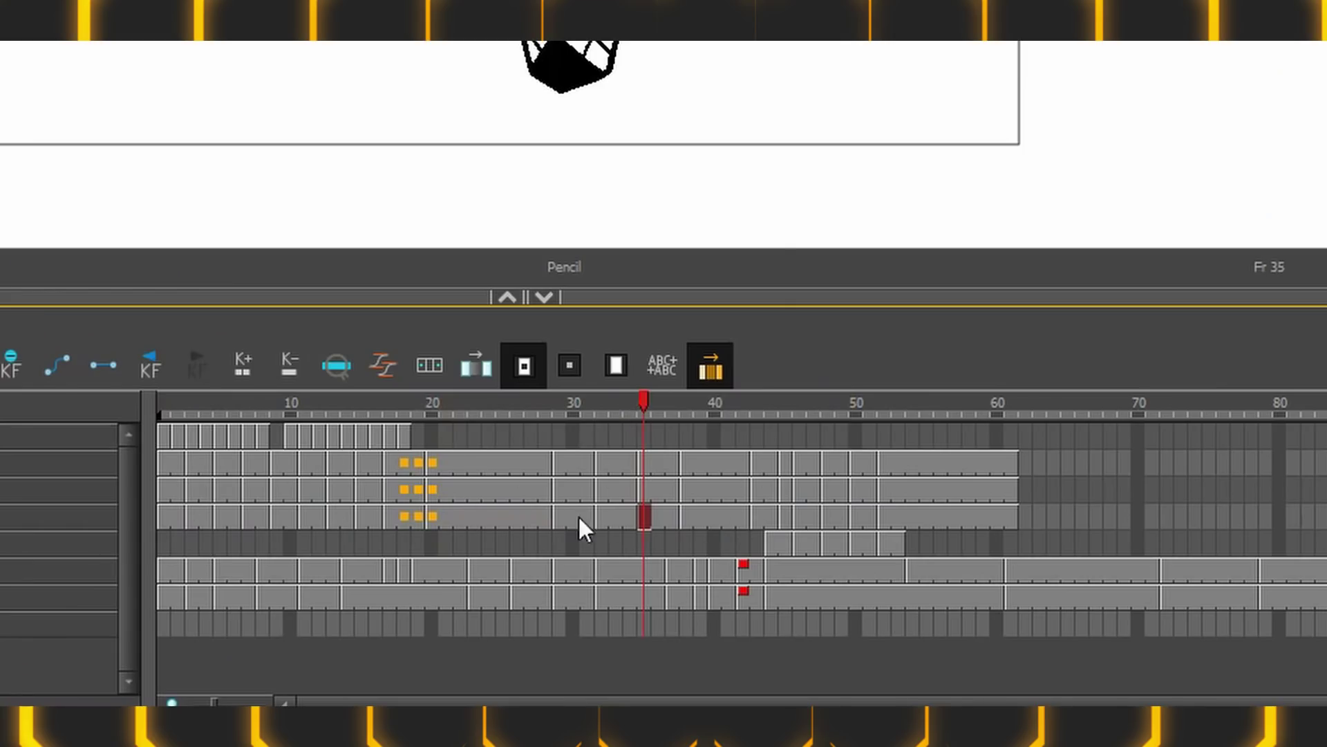
left_click_drag(456, 408, 801, 408)
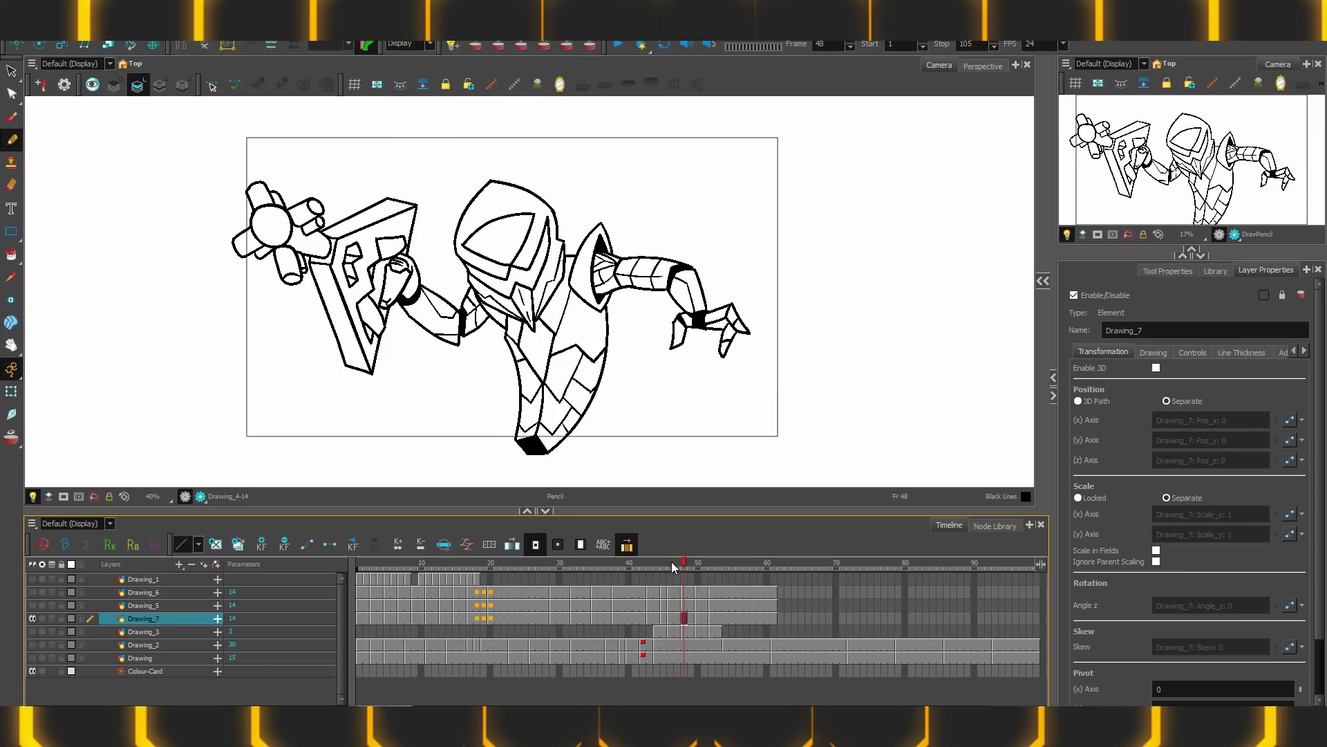
key("period")
key("period")
key("period")
key("period")
key("period")
key("comma")
key("comma")
key("comma")
key("period")
key("period")
key("period")
key("comma")
key("comma")
key("comma")
key("comma")
key("comma")
key("comma")
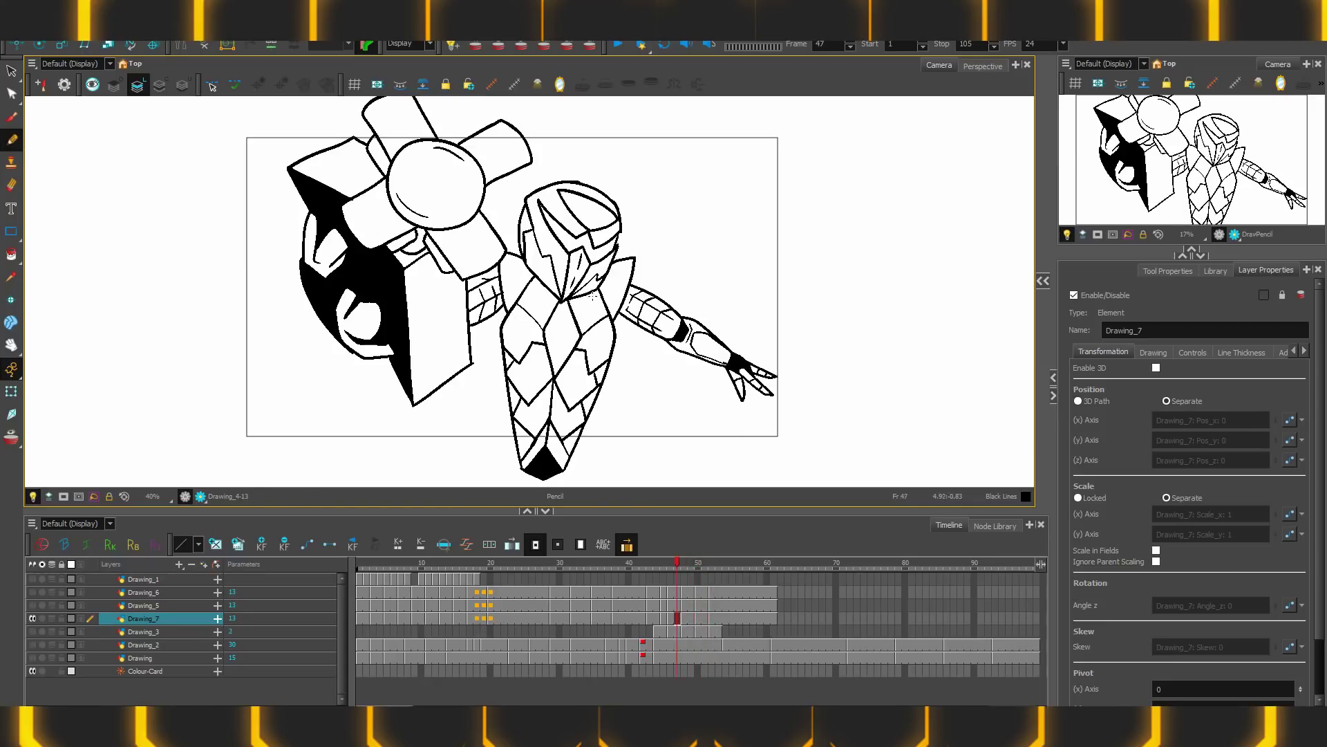
key("period")
key("period")
key("period")
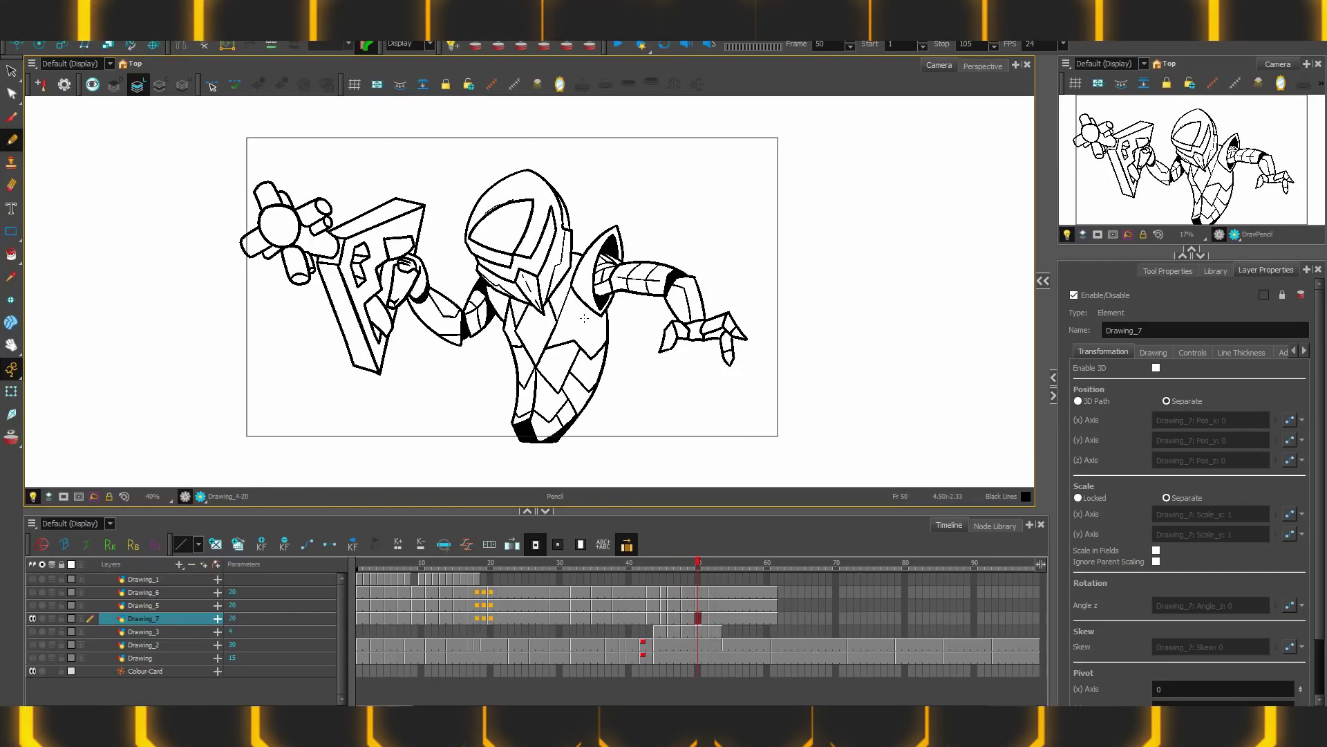
Step: Step the clean line art on Drawing_7 back from around frame 50 to the opening close-up at about frame 6
key("period")
key("period")
key("period")
key("comma")
key("comma")
key("comma")
key("comma")
key("comma")
key("comma")
key("comma")
key("comma")
key("comma")
key("comma")
key("comma")
key("comma")
key("comma")
key("comma")
key("comma")
key("comma")
key("comma")
key("comma")
key("comma")
key("comma")
key("comma")
key("comma")
key("comma")
key("comma")
key("comma")
key("comma")
key("comma")
key("comma")
key("comma")
key("comma")
key("comma")
key("comma")
key("comma")
key("comma")
key("comma")
key("comma")
key("comma")
key("comma")
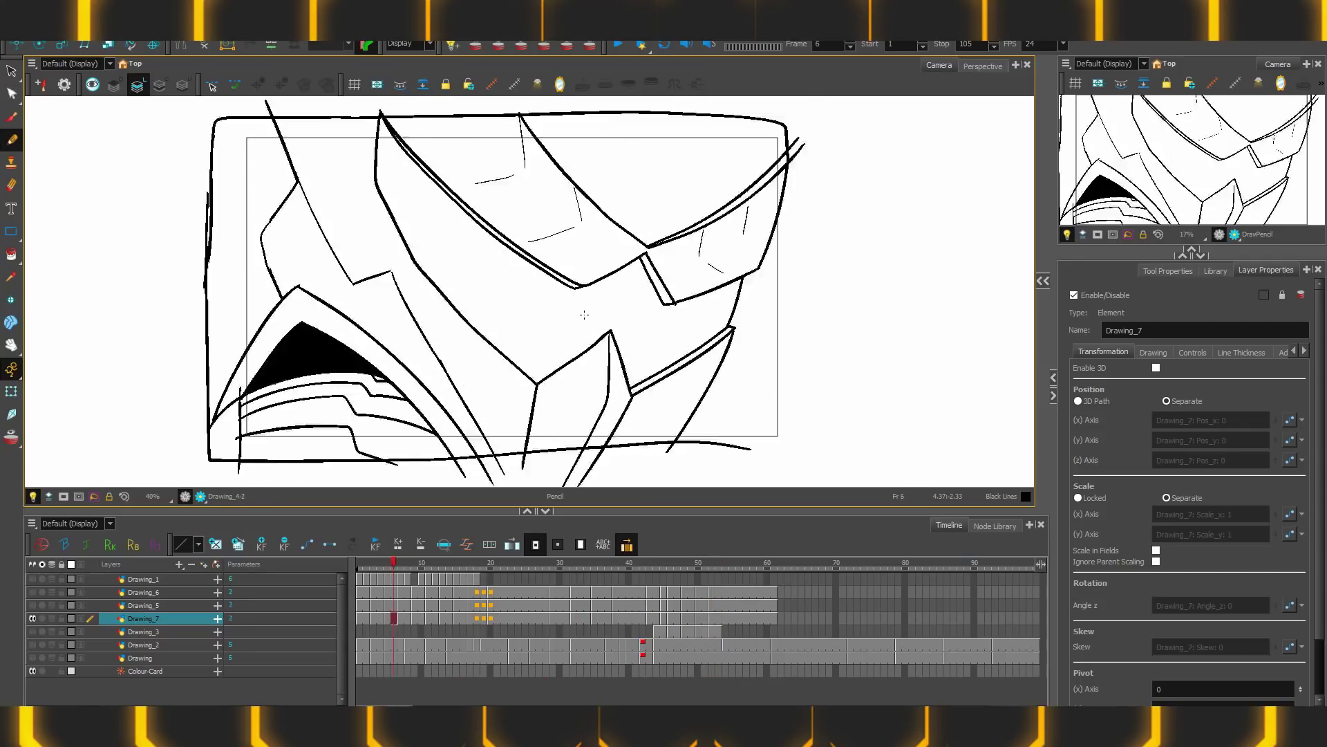
Step: Examine the clean line art frame by frame from the opening close-up to the settled pose at frame 16
key("period")
key("period")
key("period")
key("period")
key("period")
key("period")
key("period")
key("period")
key("period")
key("period")
key("period")
key("period")
key("period")
key("period")
key("period")
key("period")
key("period")
key("period")
key("period")
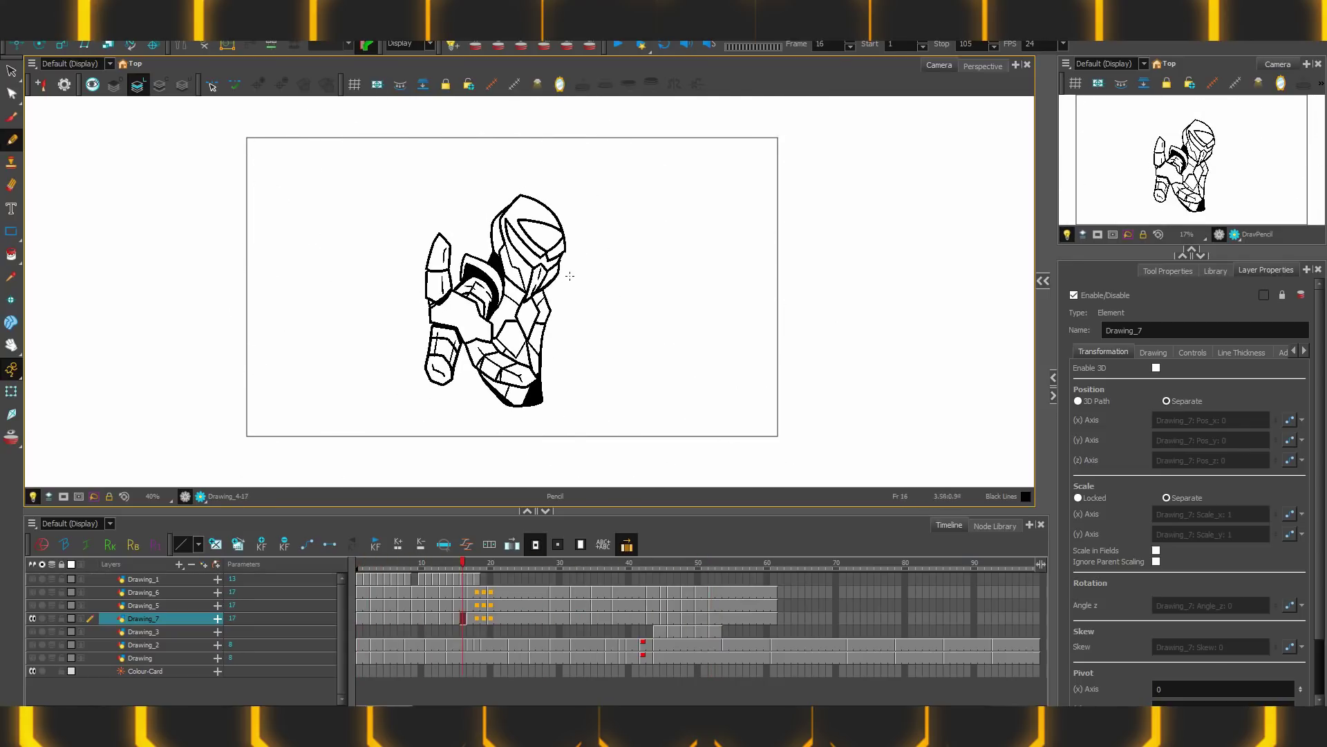
Step: Examine the line art of the held pose and the arm swing, frame by frame from 16 to 44
key("period")
key("period")
key("period")
key("period")
key("period")
key("period")
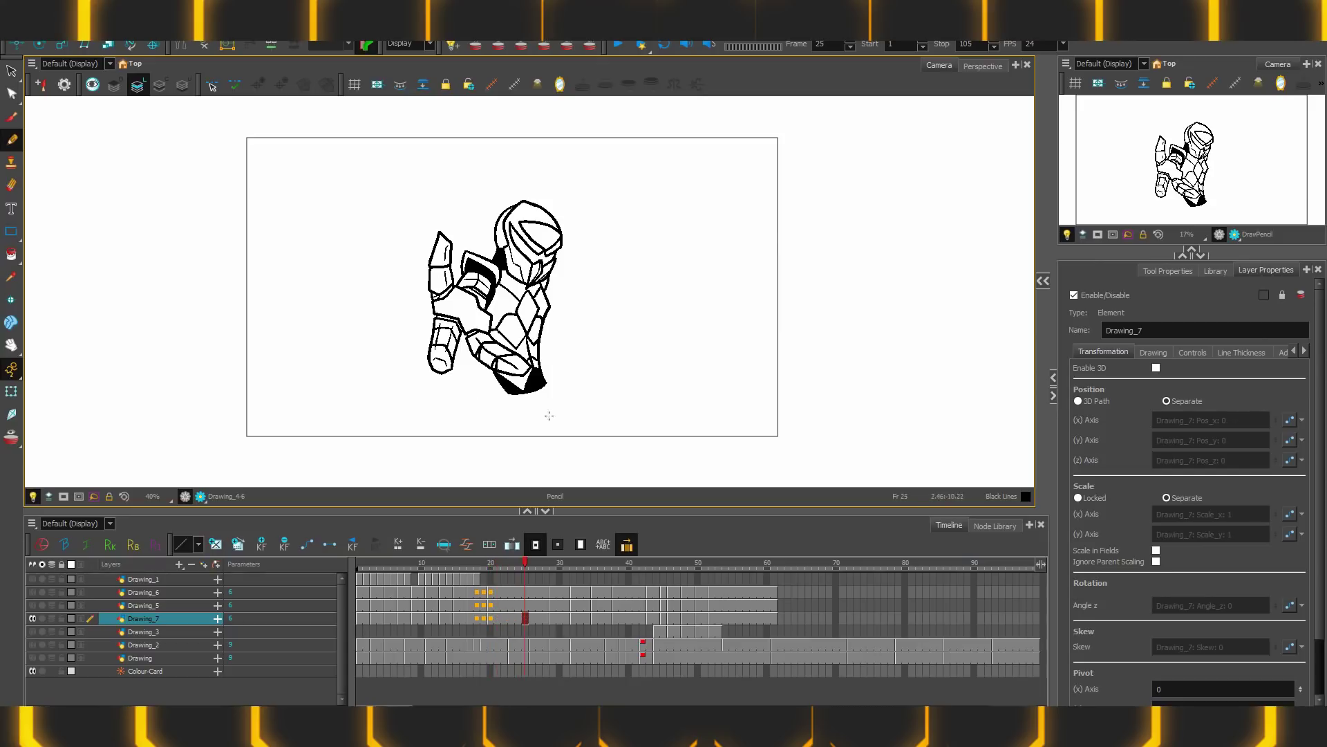
key("period")
key("period")
key("period")
key("period")
key("period")
key("period")
key("period")
key("period")
key("period")
key("period")
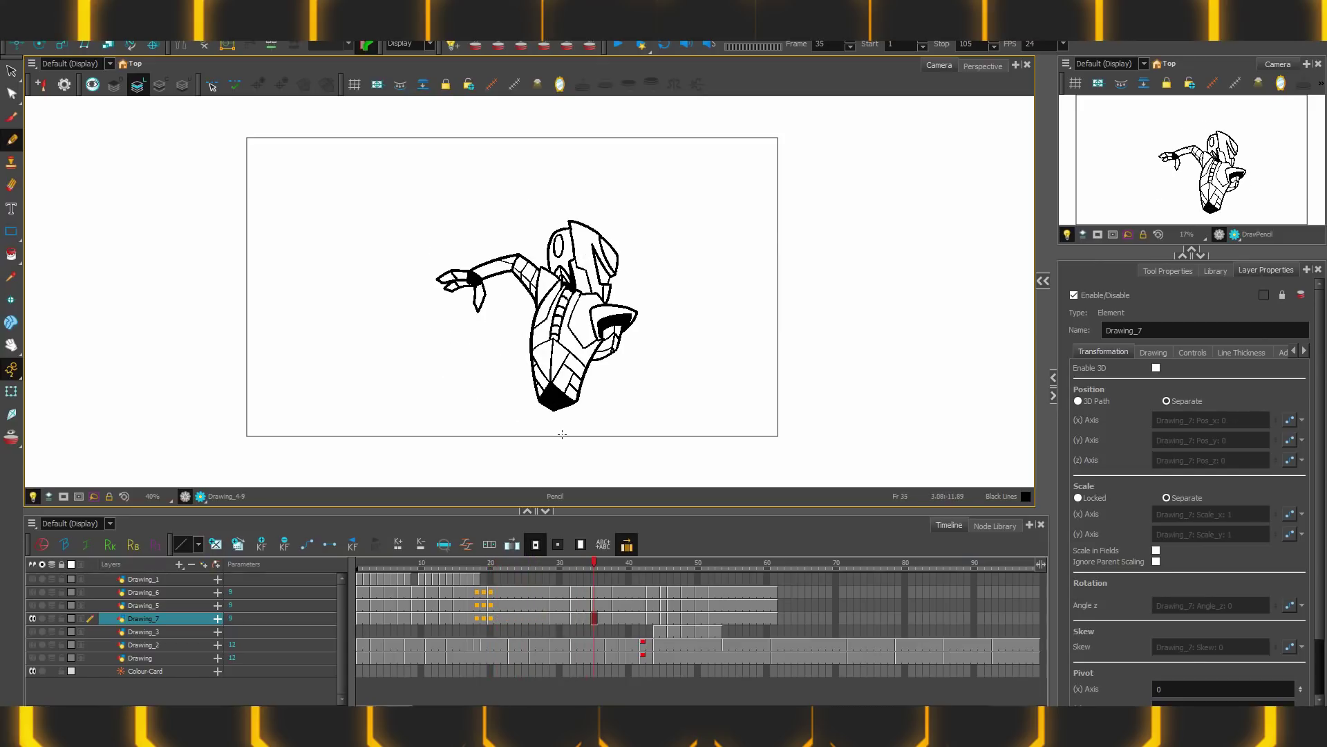
key("period")
key("period")
key("period")
key("period")
key("period")
key("period")
key("period")
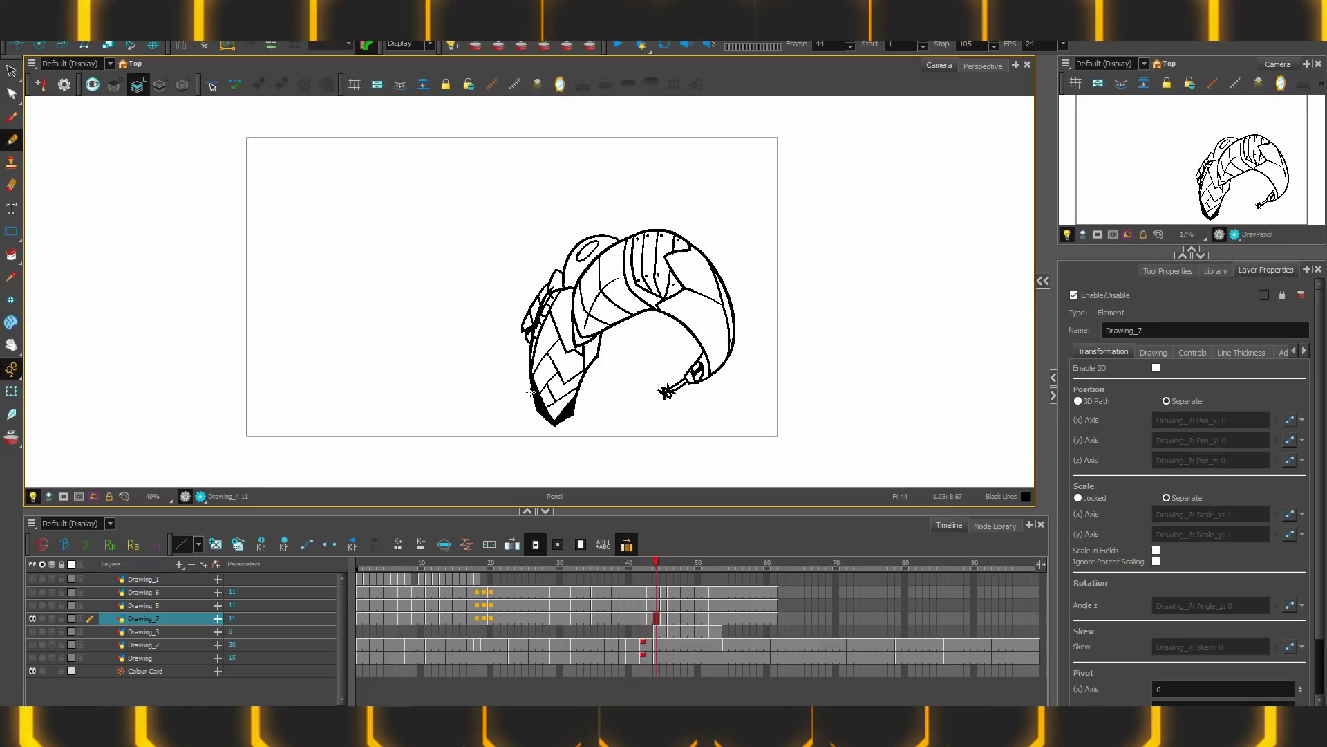
Step: Scrub Drawing_7 from frame 9 to frame 20 and compare frames 19 and 20 back and forth, including close up
left_click(412, 612)
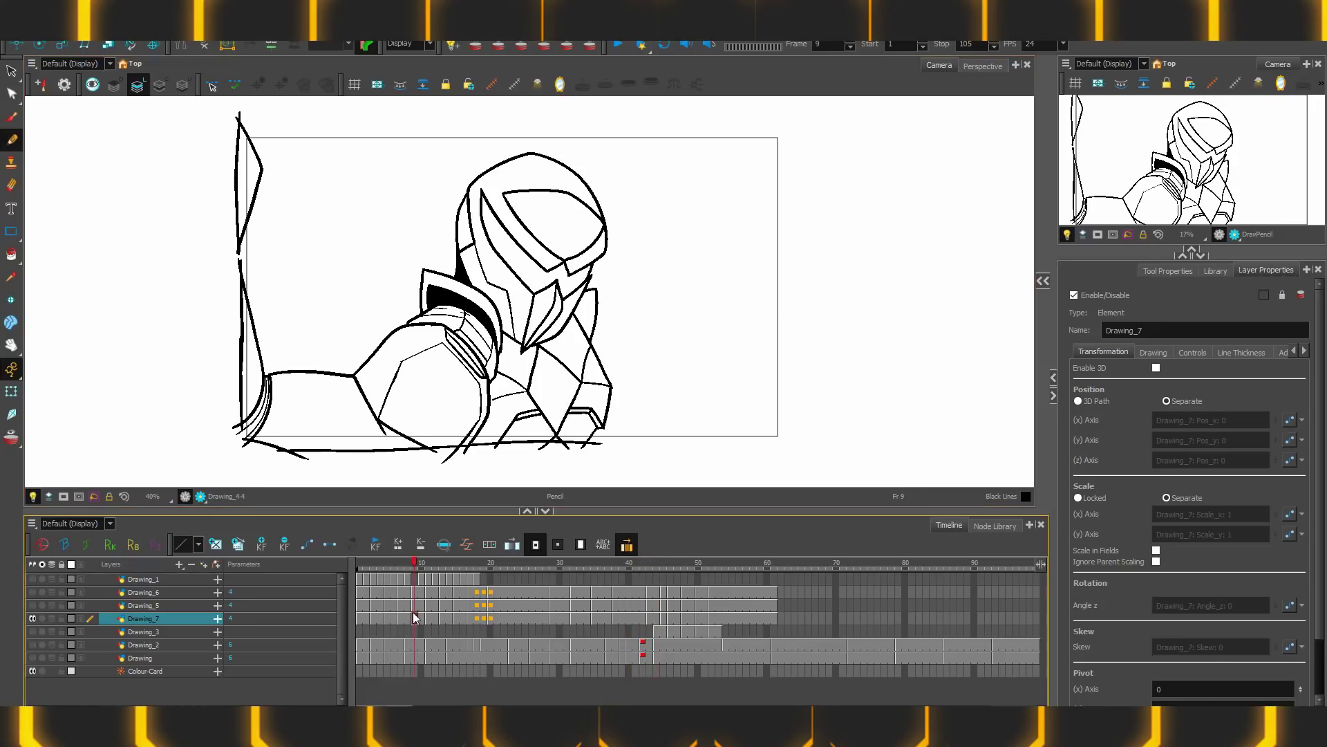
left_click_drag(412, 612, 493, 615)
key("comma")
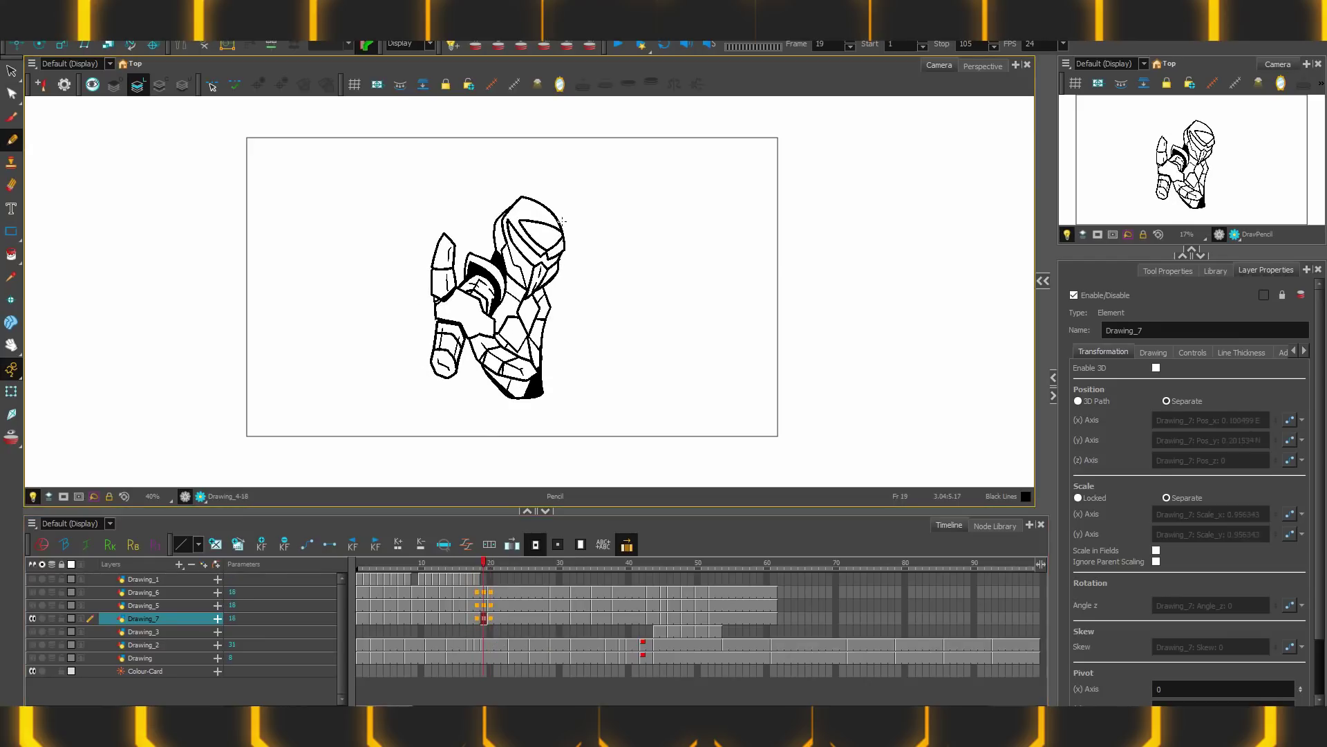
key("period")
key("comma")
key("period")
key("2")
key("2")
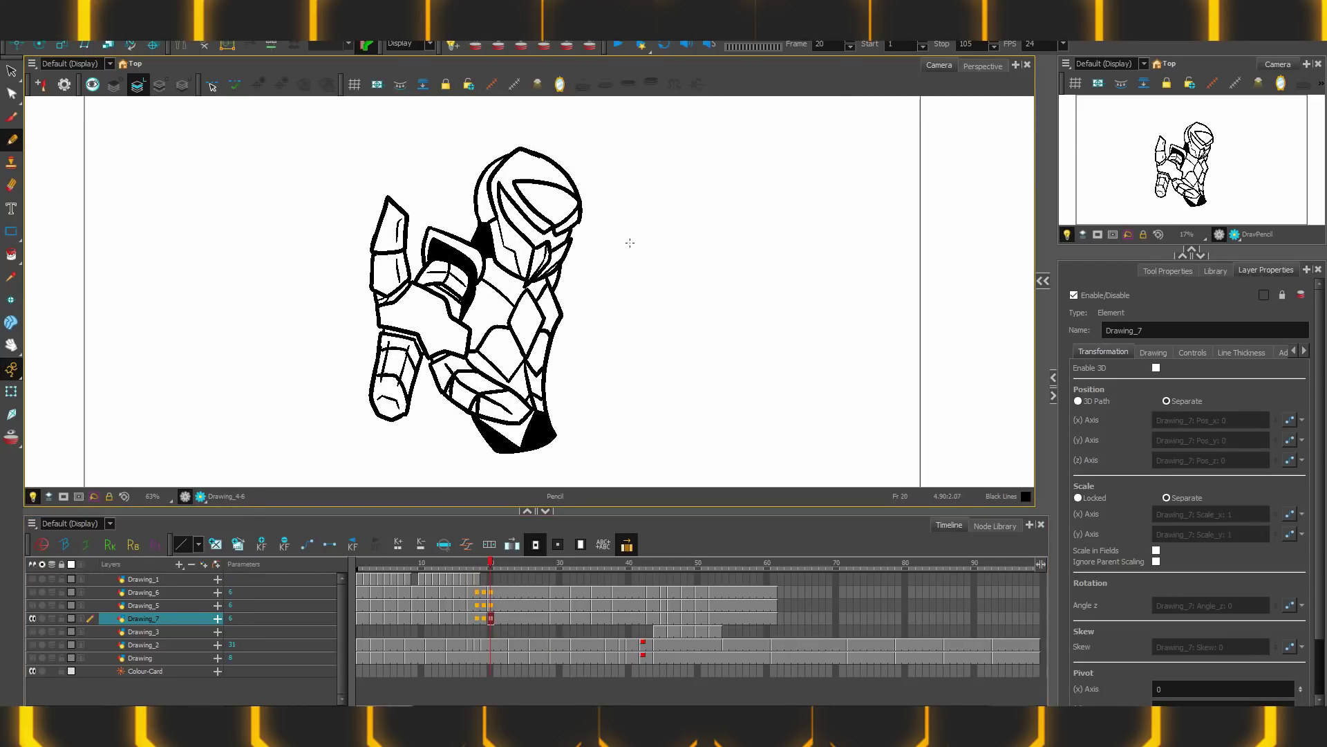
key("comma")
key("period")
key("comma")
key("period")
key("comma")
key("period")
Step: Examine the enlarged line art of the held pose frame by frame past frame 20
key("period")
key("period")
key("period")
key("period")
key("period")
key("period")
key("period")
key("period")
key("1")
key("1")
Step: Step the animation back from the held pose to its opening frames
key("comma")
key("comma")
key("comma")
key("comma")
key("comma")
key("comma")
key("comma")
key("comma")
key("comma")
key("comma")
key("comma")
key("comma")
key("comma")
key("comma")
key("comma")
key("comma")
key("comma")
key("comma")
key("comma")
key("comma")
key("comma")
key("comma")
key("comma")
key("comma")
key("comma")
key("comma")
key("comma")
Step: Examine the clean line art on Drawing_7 frame by frame, moving forward from frame 20
key("period")
key("period")
key("period")
key("period")
key("period")
key("period")
key("period")
key("period")
key("period")
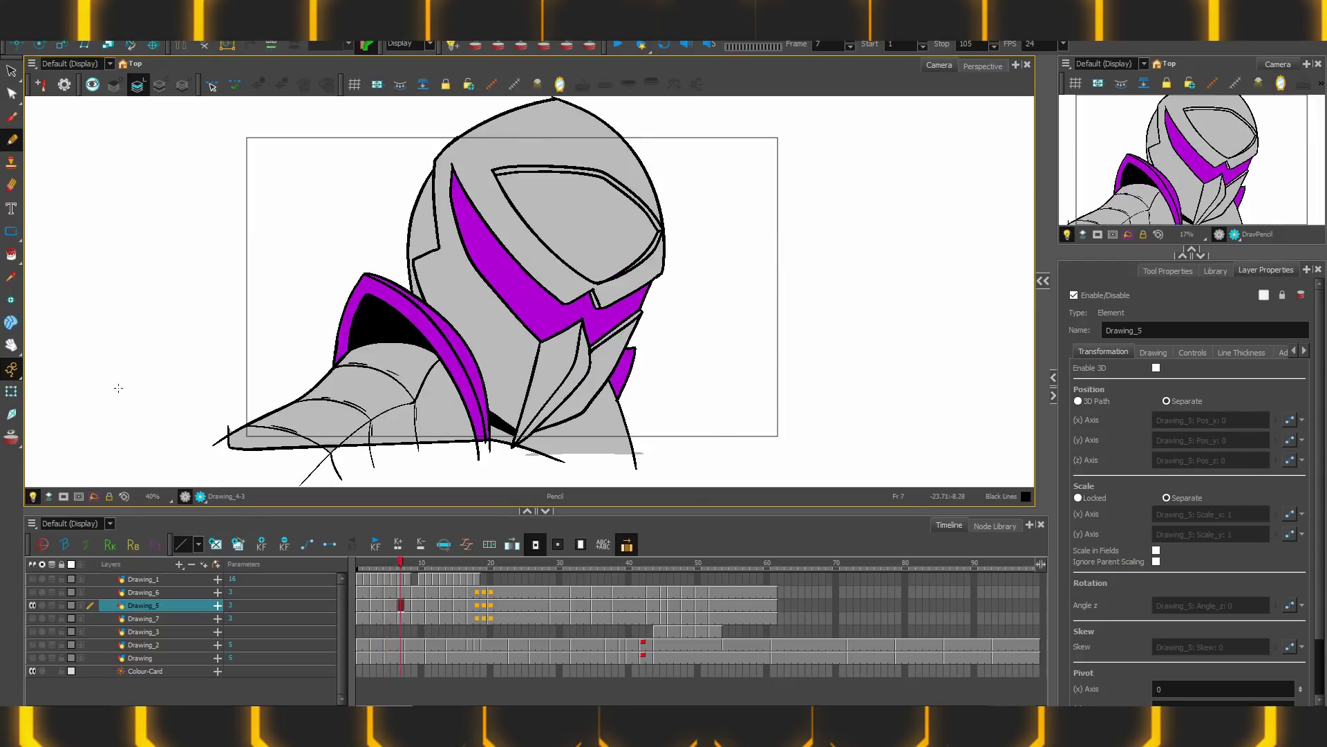
Step: Examine the coloured character animation on Drawing_5 frame by frame, from the helmet close-up at frame 7 to the outstretched-arms pose around frame 49
key("period")
key("period")
key("period")
key("period")
key("period")
key("period")
key("period")
key("period")
key("period")
key("period")
key("period")
key("period")
key("period")
key("period")
key("period")
key("period")
key("period")
key("period")
key("period")
key("period")
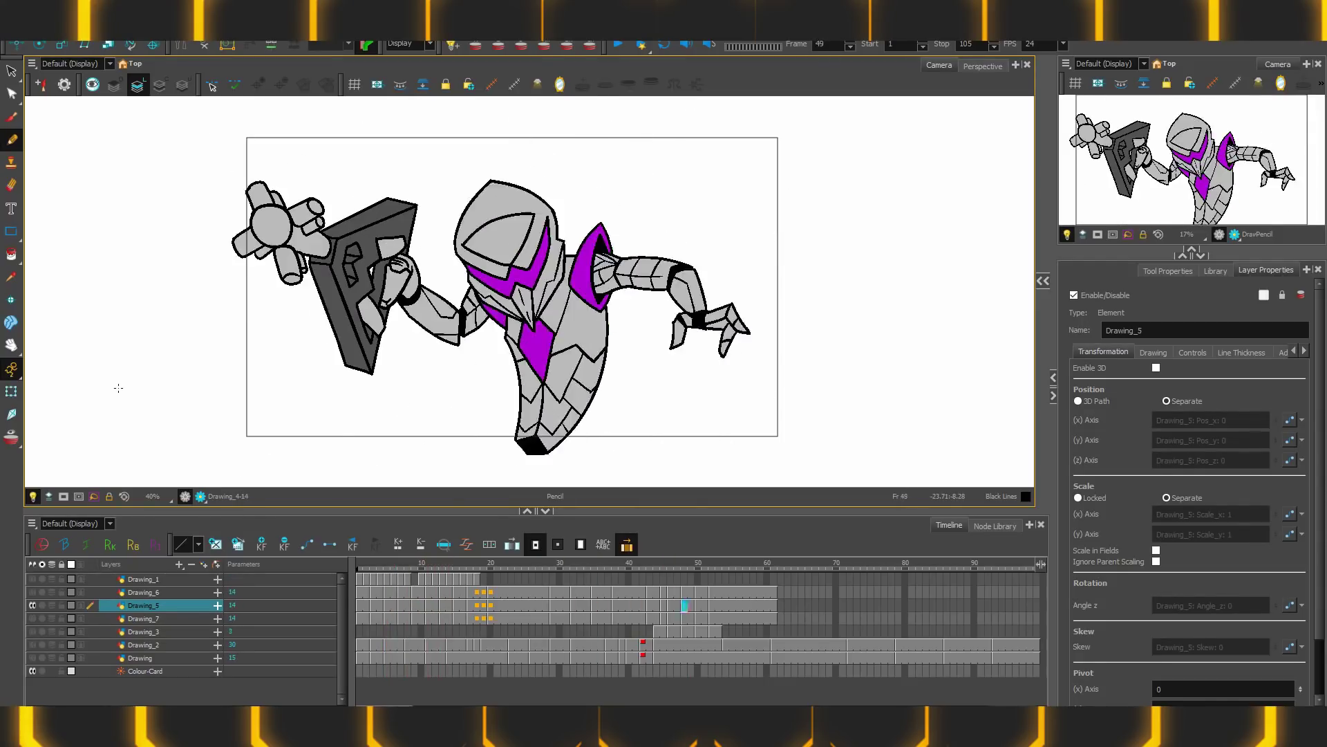
key("comma")
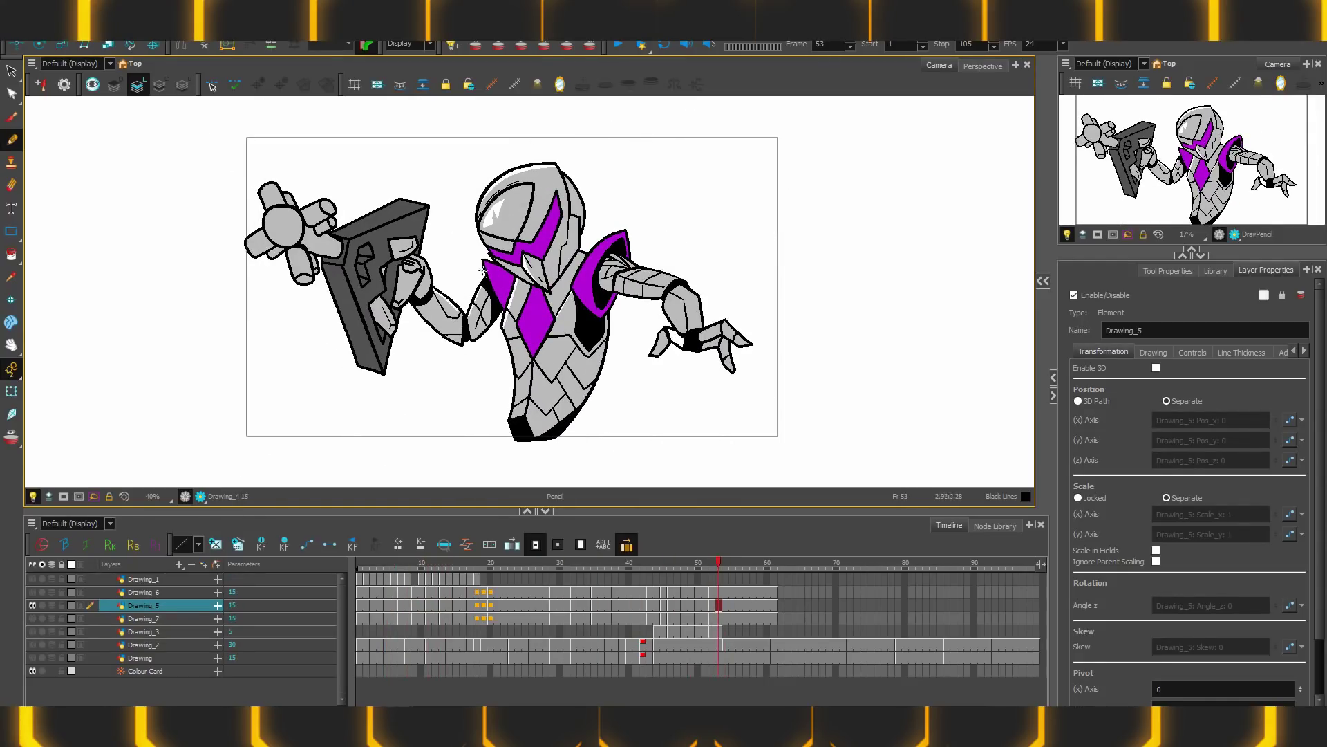